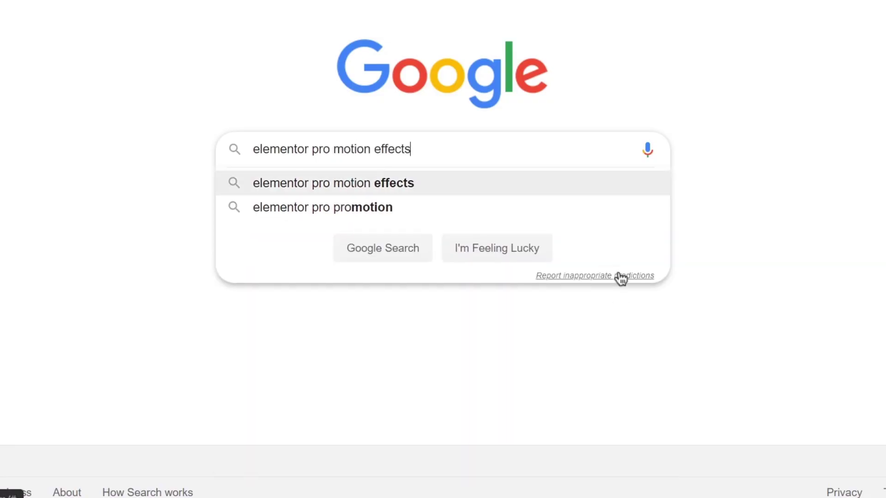
- Search Google for 'elementor pro motion effects' and scroll through the results
key("Return")
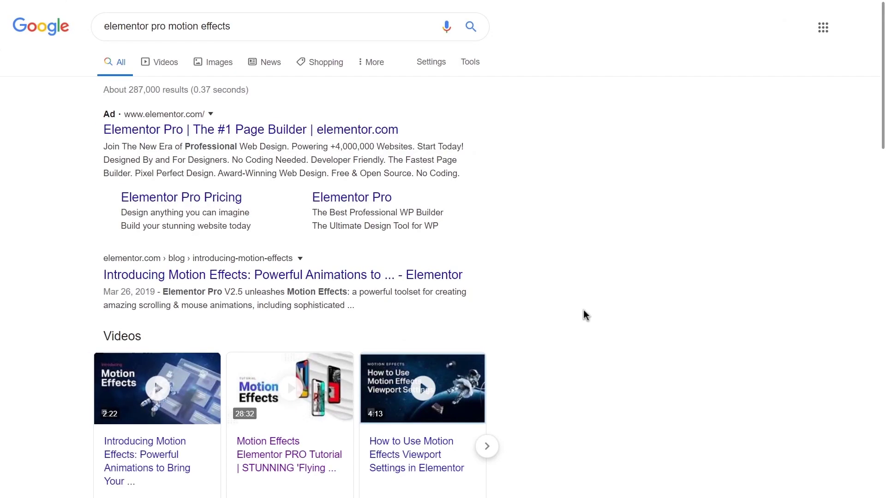
scroll(583, 310, "down", 5)
scroll(583, 311, "down", 4)
scroll(583, 309, "down", 6)
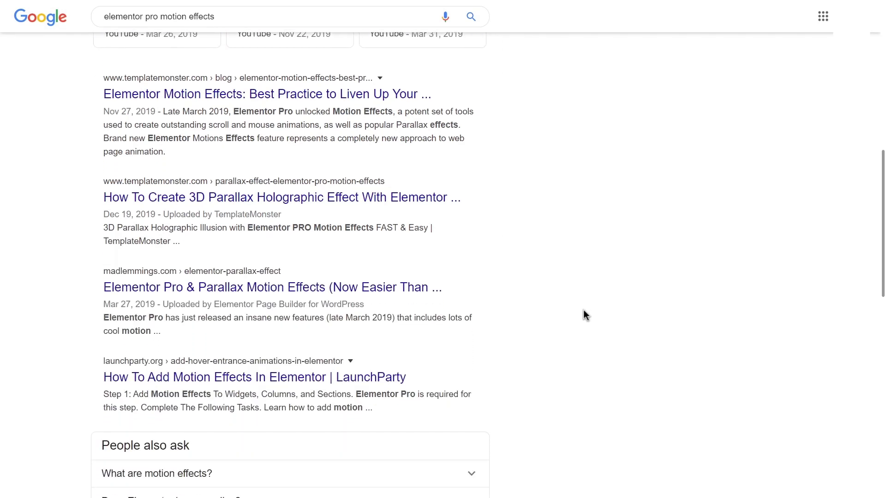
scroll(583, 310, "down", 7)
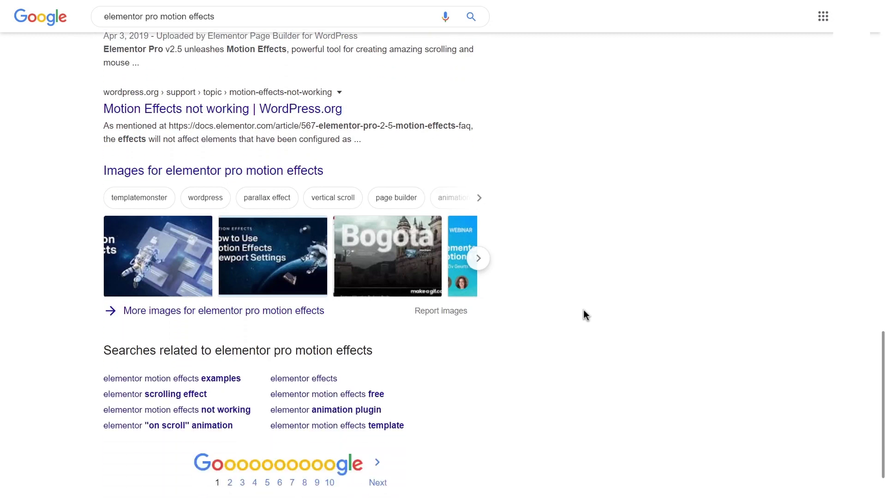
scroll(583, 314, "up", 6)
scroll(584, 314, "up", 8)
scroll(583, 310, "up", 5)
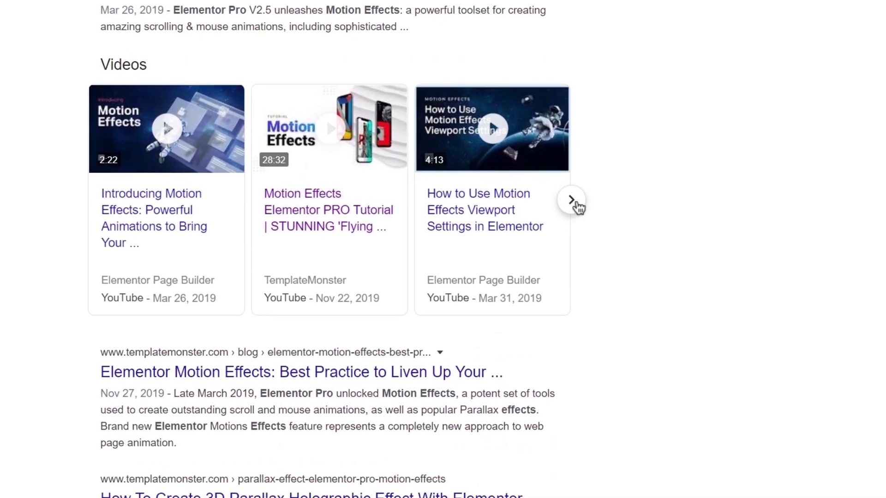
- Advance the Videos carousel twice to see more related videos
left_click(507, 237)
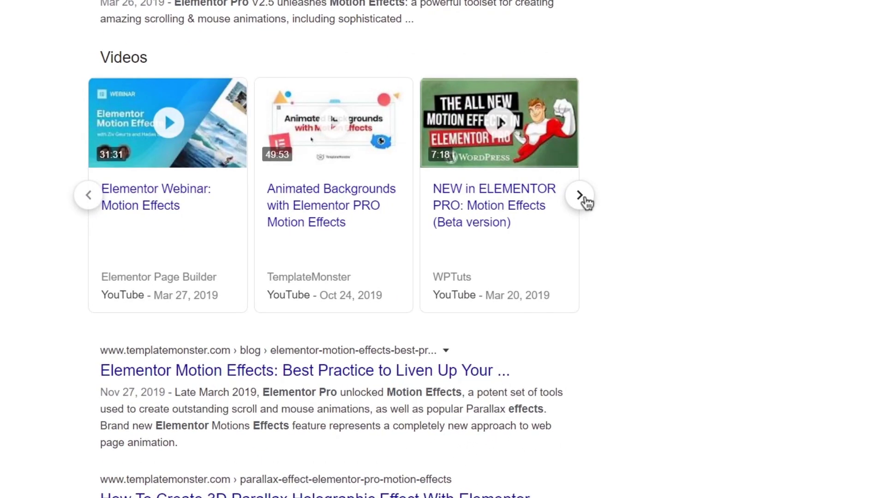
mouse_move(468, 299)
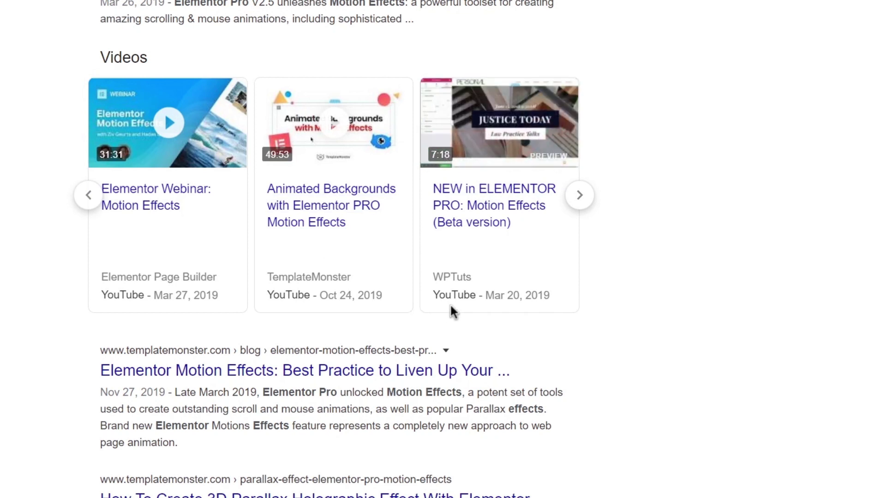
left_click(581, 196)
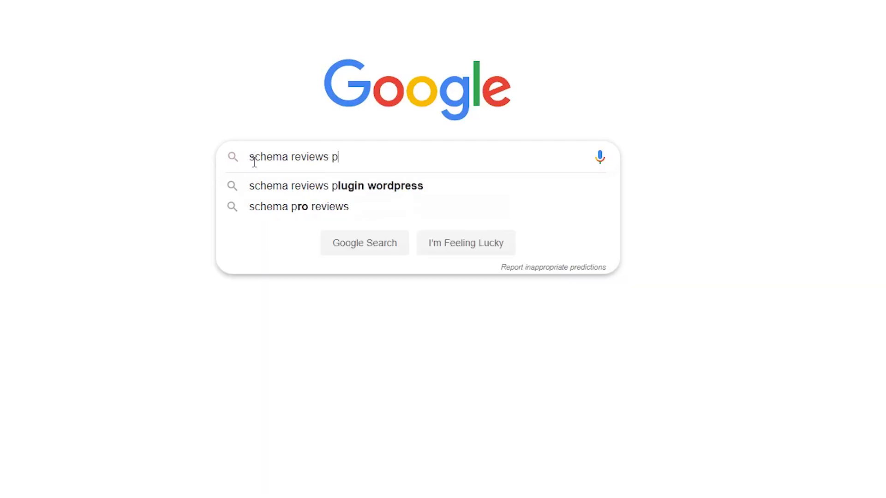
- Search for 'schema reviews plugin wordpress' and scroll down to the first page's pagination
key("Down")
key("Return")
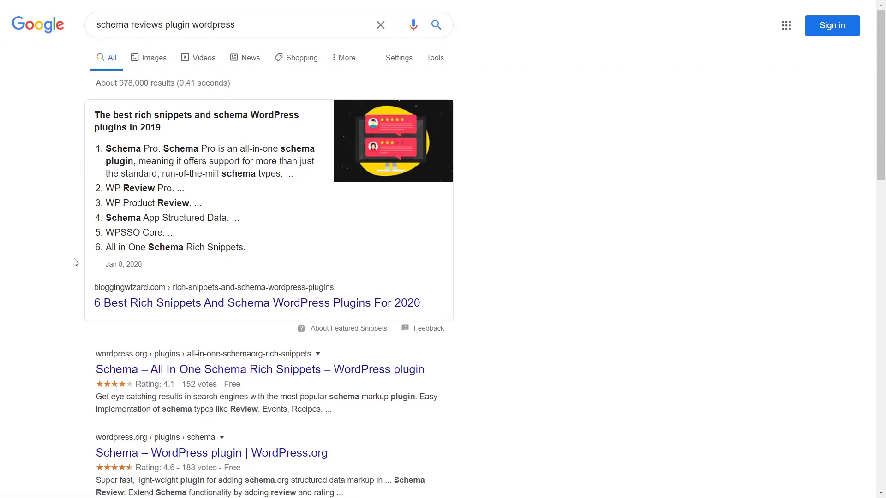
scroll(76, 278, "down", 3)
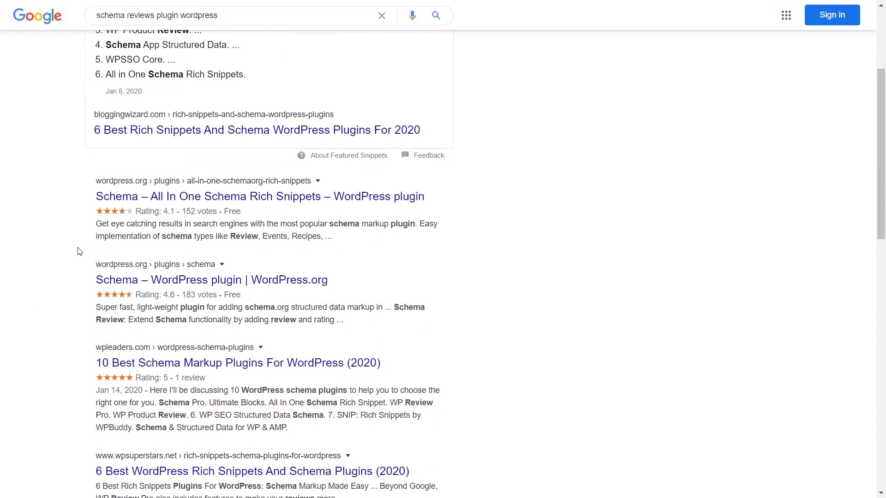
scroll(80, 251, "down", 1)
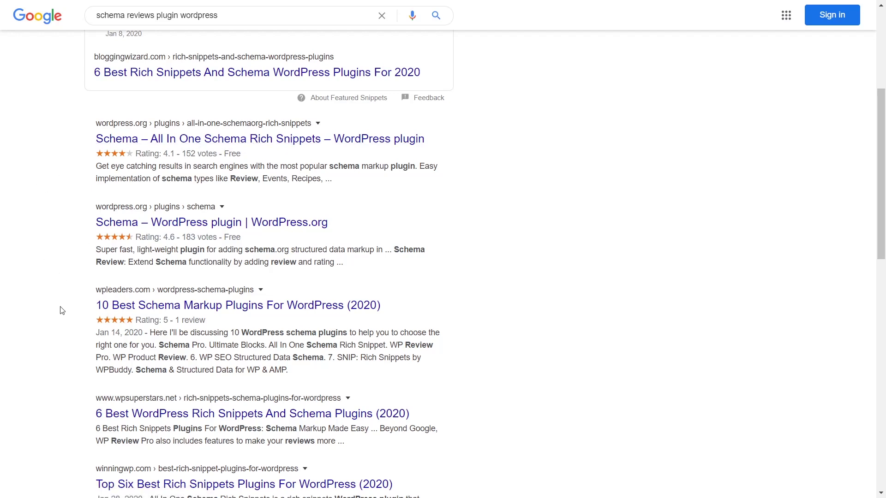
scroll(62, 308, "down", 4)
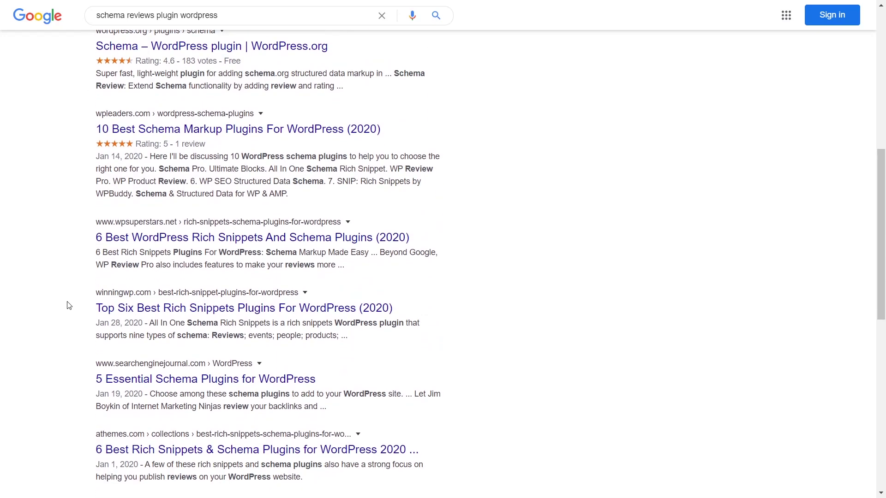
scroll(69, 306, "down", 1)
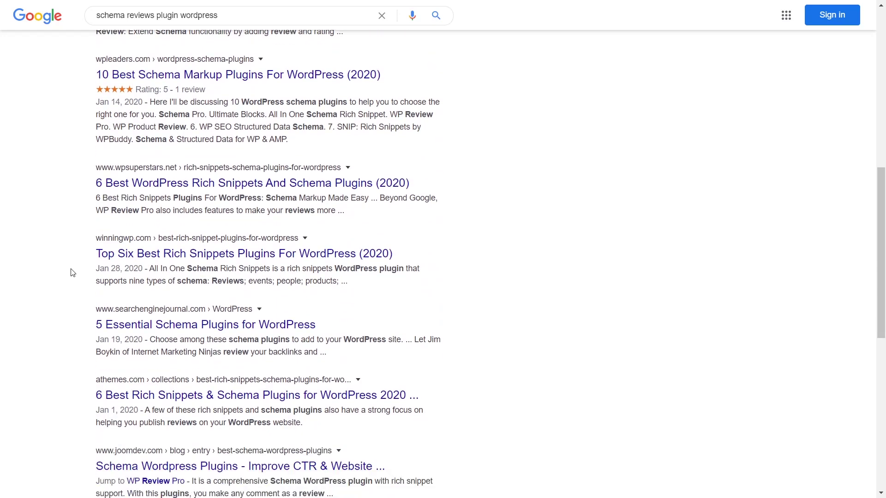
scroll(72, 273, "down", 7)
scroll(74, 258, "down", 1)
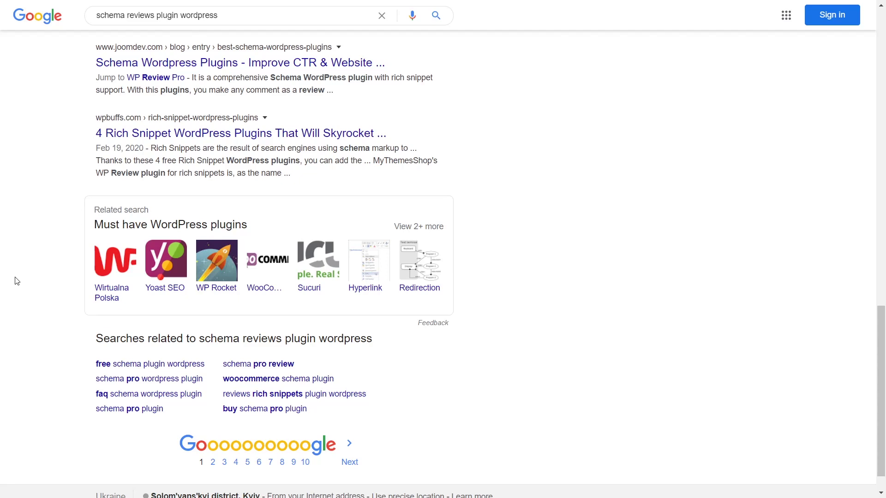
- Return to the 'schema wordpress plugin' results, scroll through them, and come back to the top
key("alt+Left")
scroll(56, 212, "up", 2)
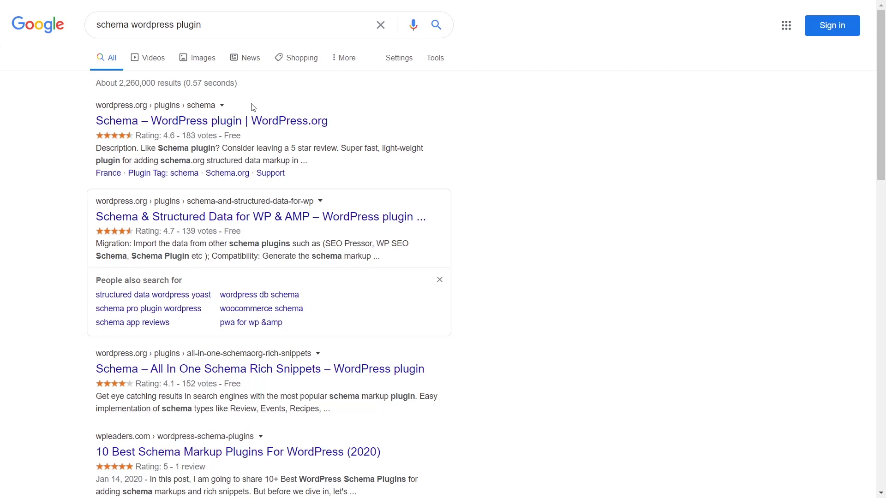
scroll(30, 369, "down", 1)
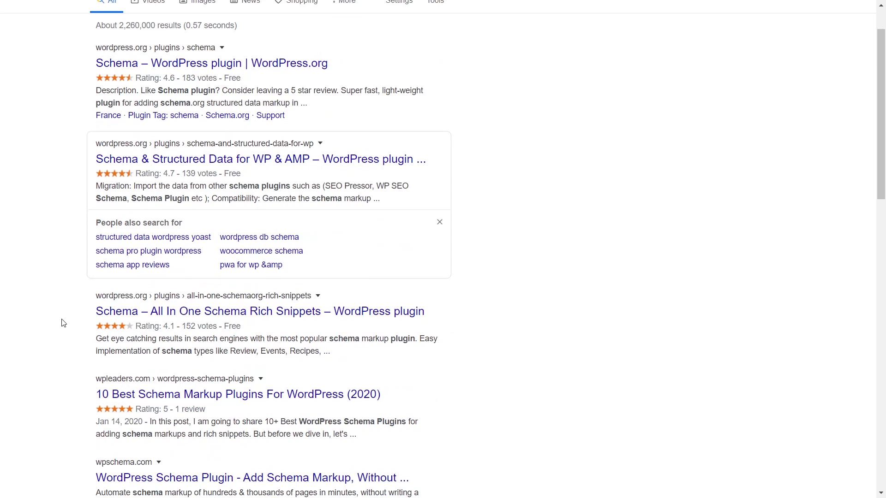
scroll(63, 323, "down", 1)
scroll(64, 323, "down", 1)
scroll(64, 323, "down", 1)
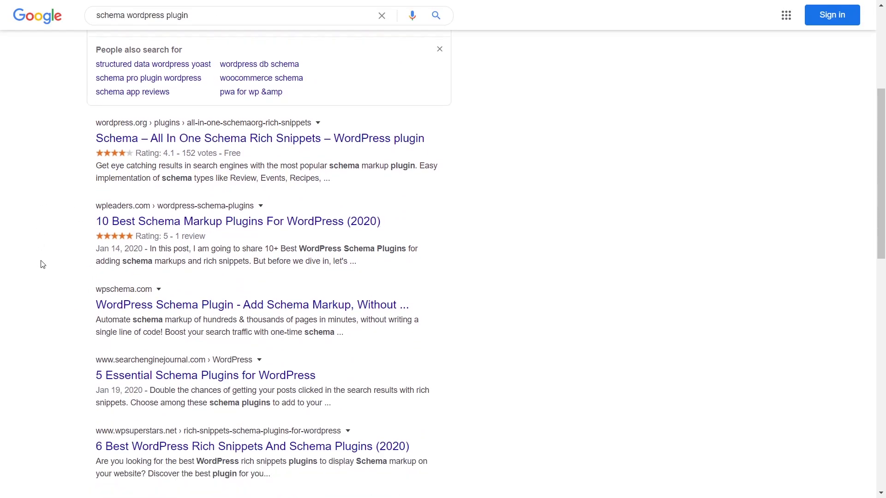
scroll(47, 297, "down", 5)
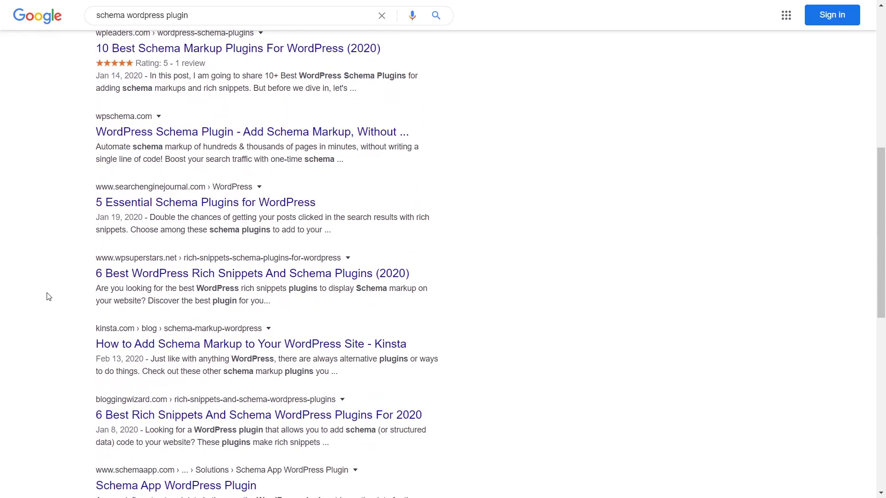
scroll(47, 296, "down", 2)
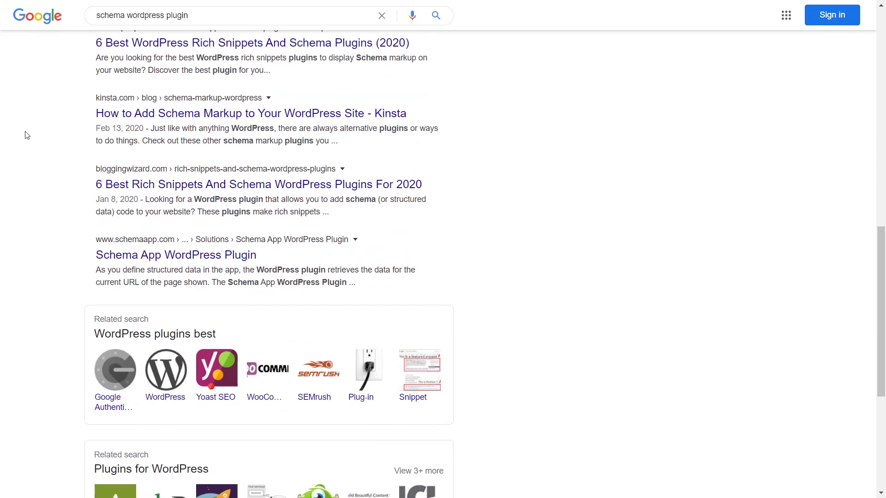
scroll(14, 253, "down", 5)
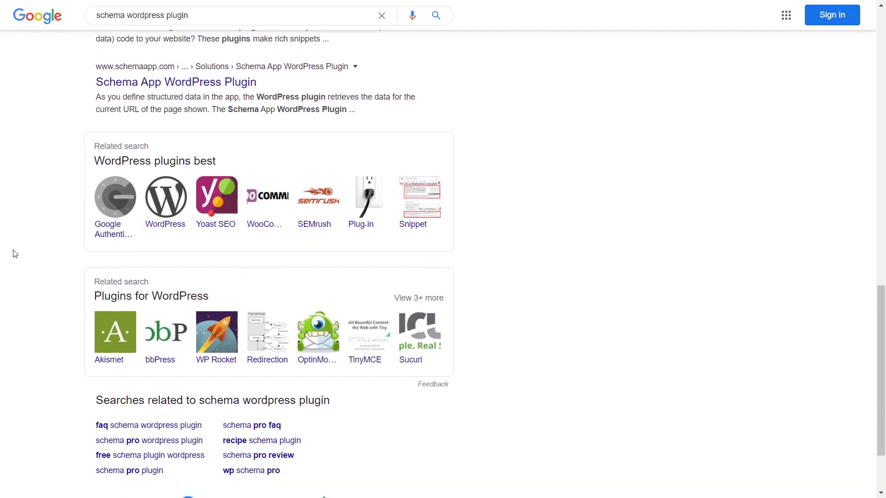
scroll(14, 253, "up", 15)
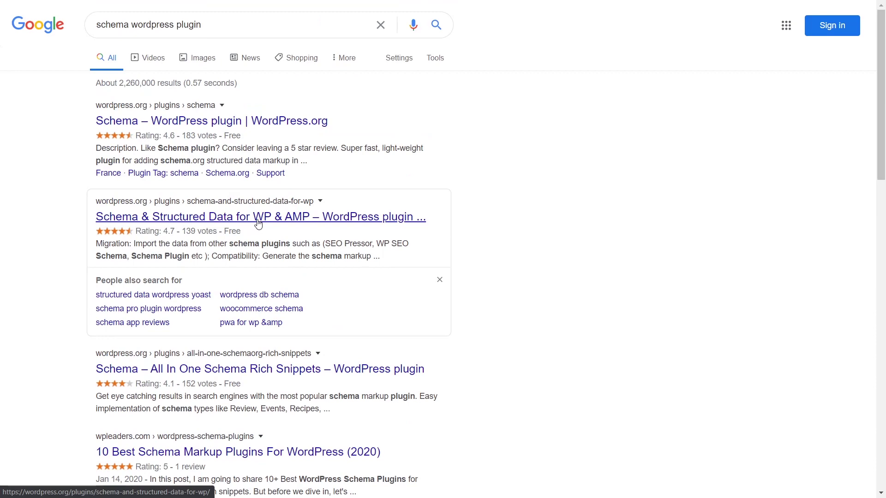
- Open the Schema & Structured Data for WP & AMP plugin page and scroll through its description
left_click(290, 221)
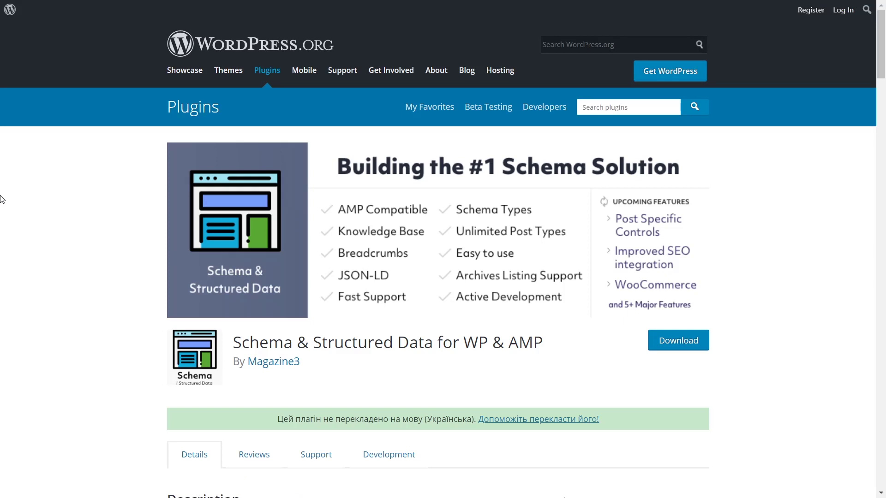
scroll(2, 200, "down", 6)
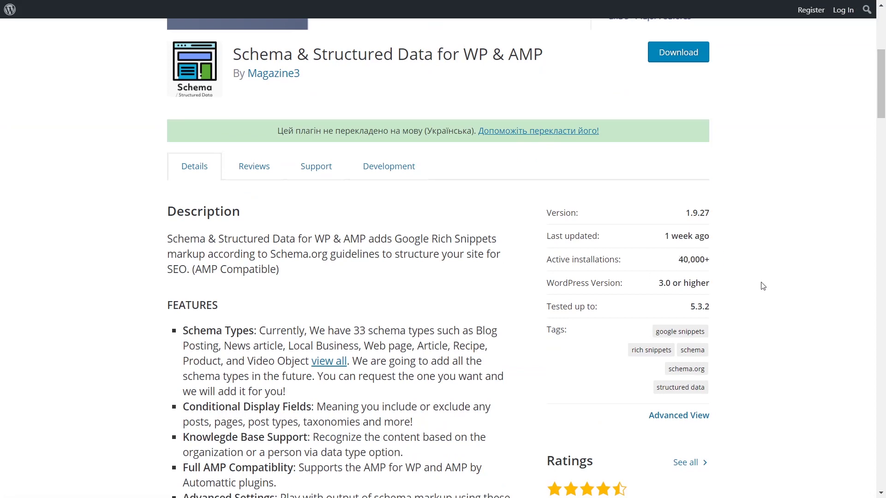
scroll(764, 245, "down", 3)
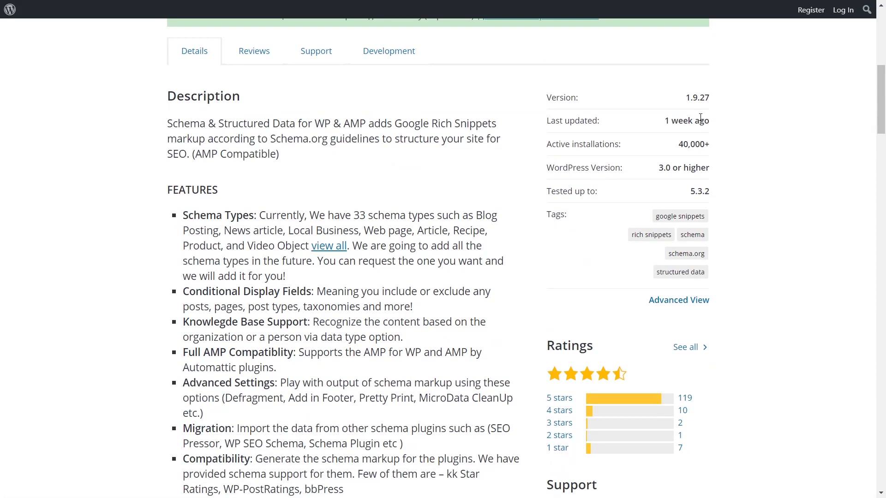
scroll(770, 295, "down", 1)
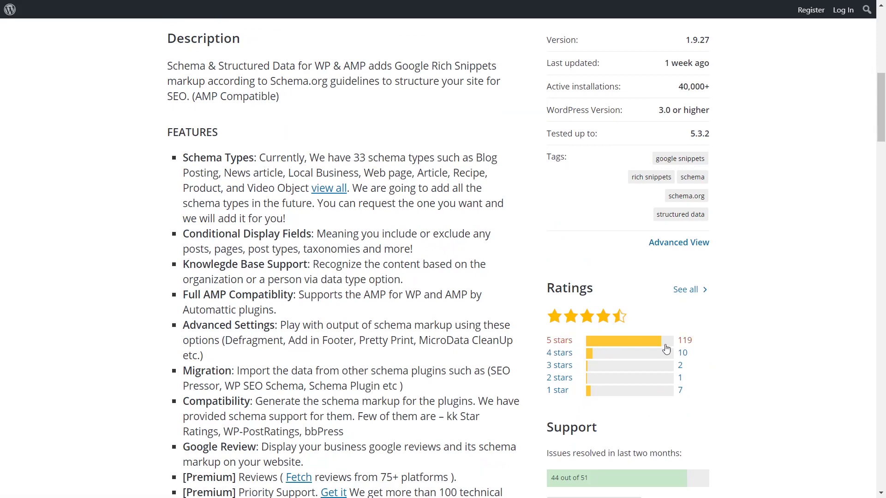
scroll(395, 297, "down", 4)
scroll(396, 297, "down", 12)
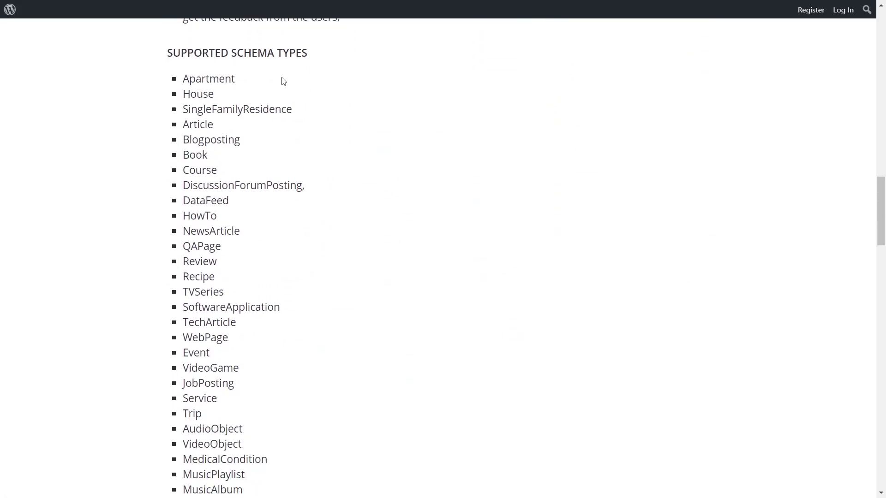
scroll(256, 115, "down", 5)
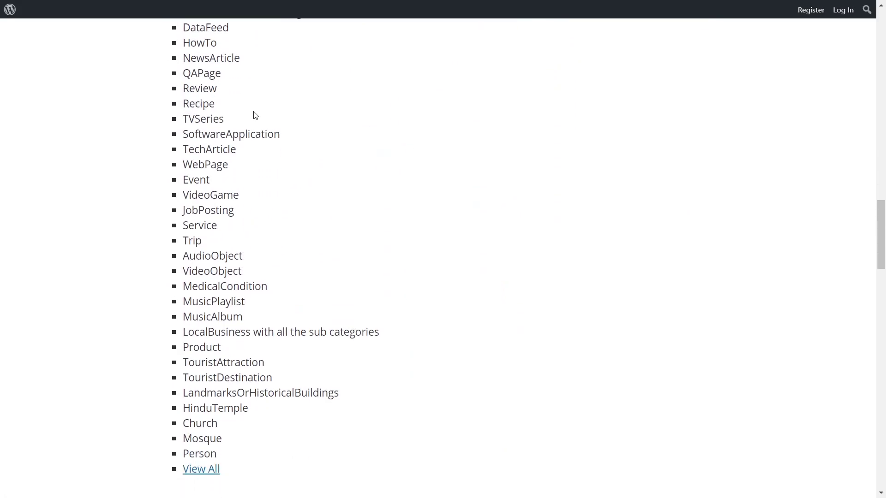
scroll(254, 114, "down", 1)
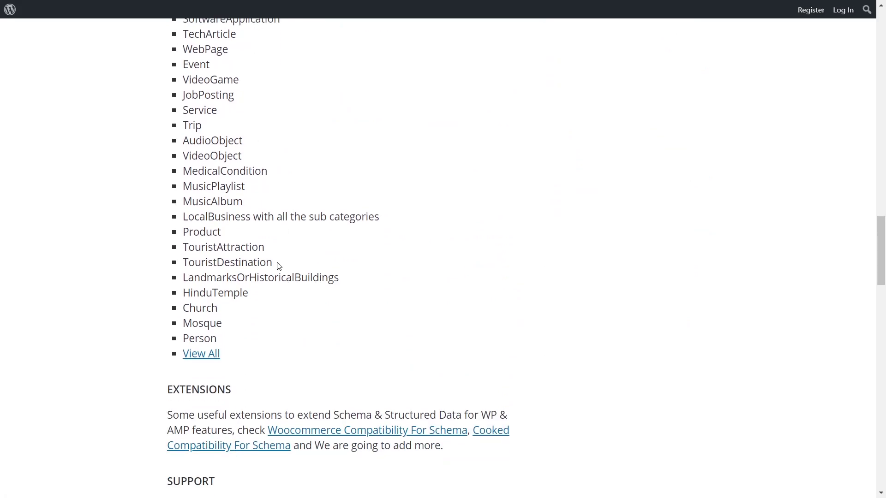
- Follow View All to the article listing the plugin's 16 supported schema types
scroll(253, 346, "up", 5)
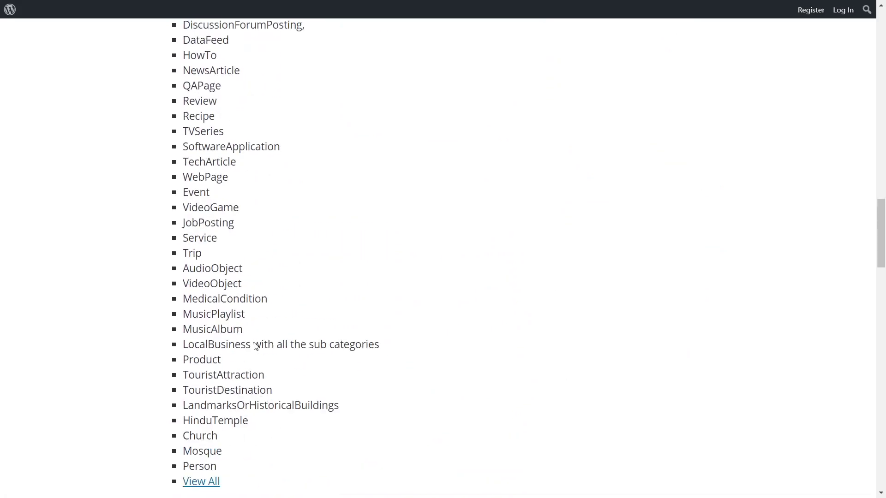
scroll(256, 346, "up", 1)
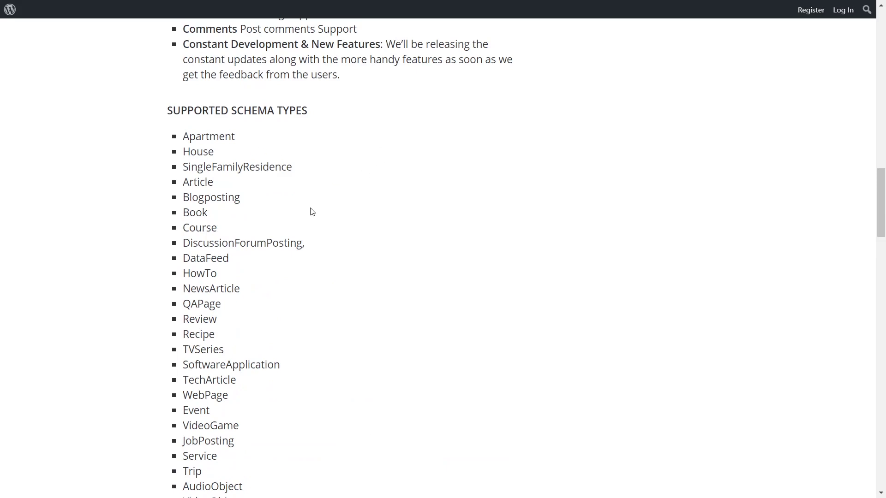
scroll(310, 211, "down", 8)
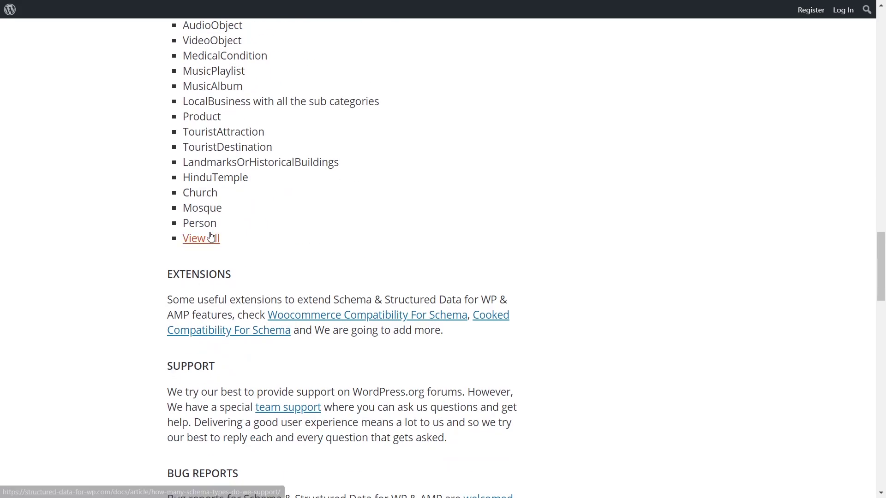
left_click(211, 237)
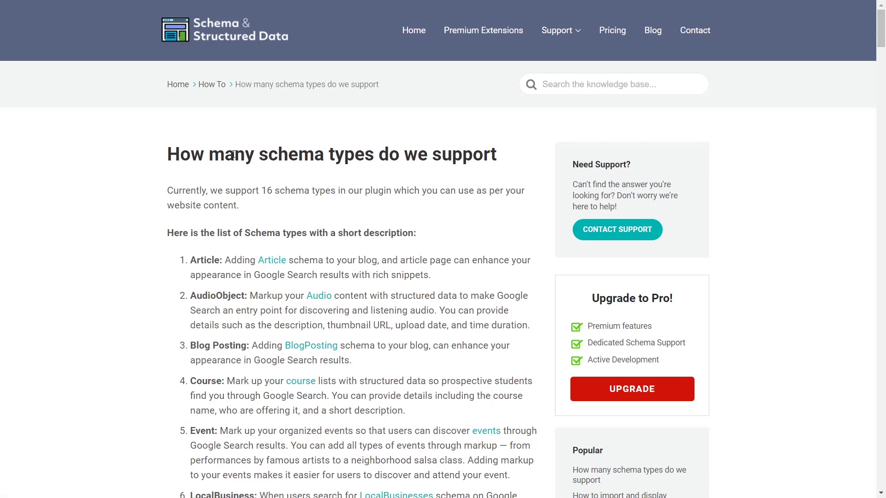
scroll(172, 187, "down", 1)
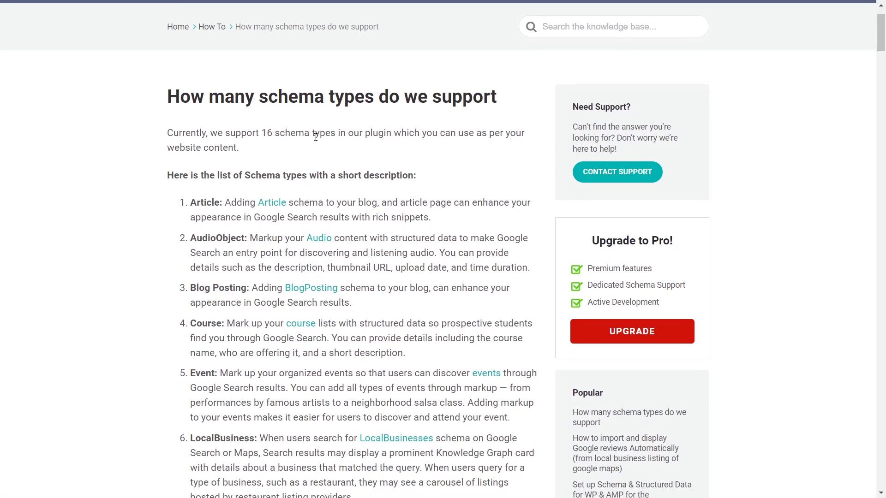
scroll(316, 137, "down", 5)
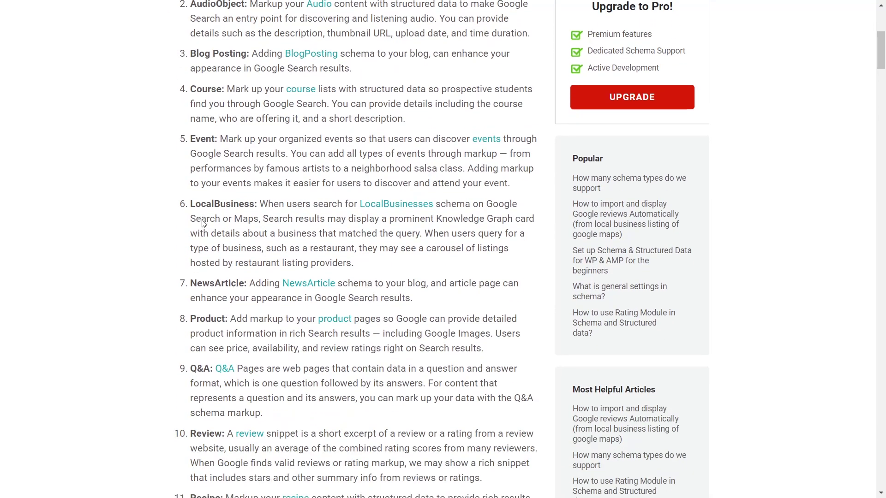
scroll(203, 221, "down", 11)
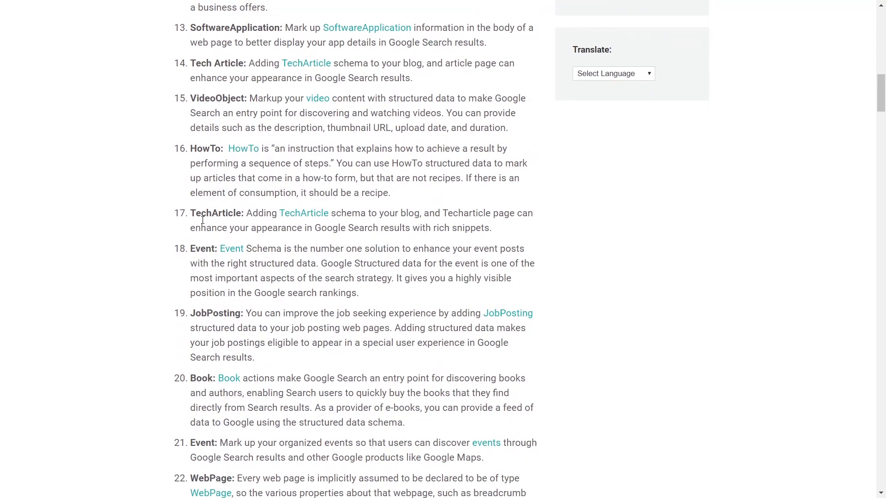
scroll(203, 221, "down", 10)
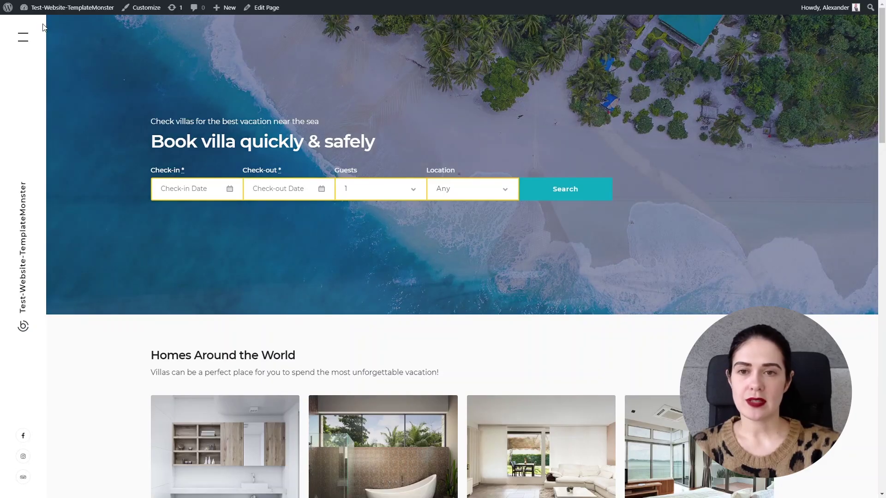
- Scroll the home page past the 'Homes Around the World' villa listings, blog and footer
scroll(88, 194, "down", 1)
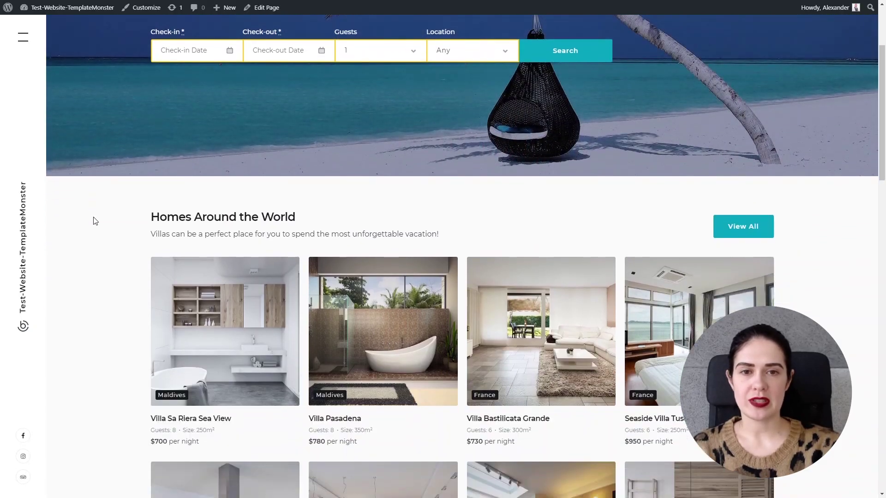
scroll(95, 222, "down", 10)
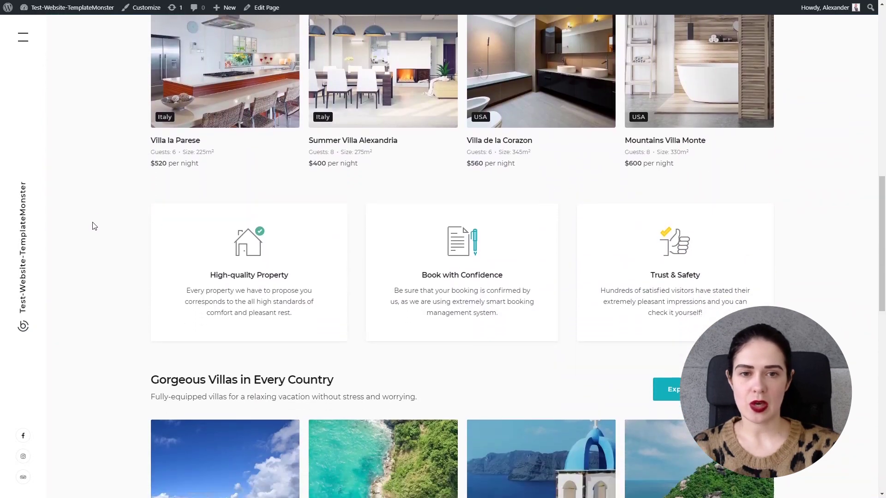
scroll(94, 226, "down", 12)
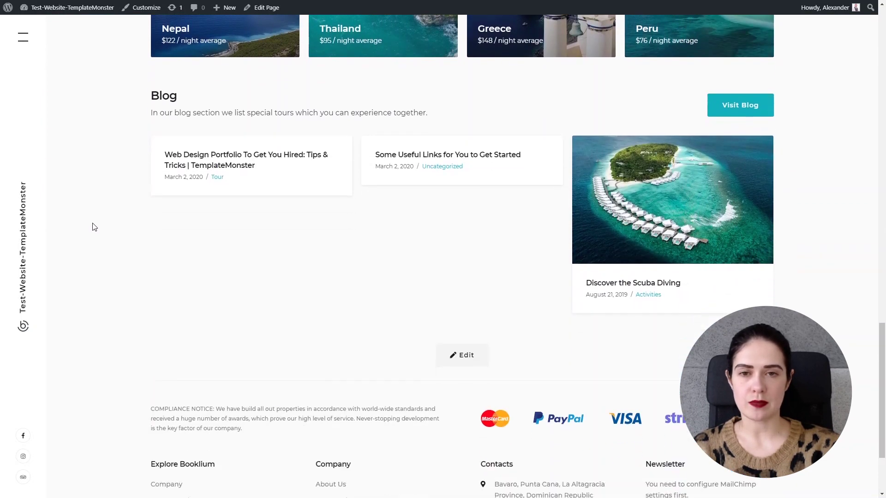
scroll(95, 227, "down", 2)
scroll(95, 227, "down", 1)
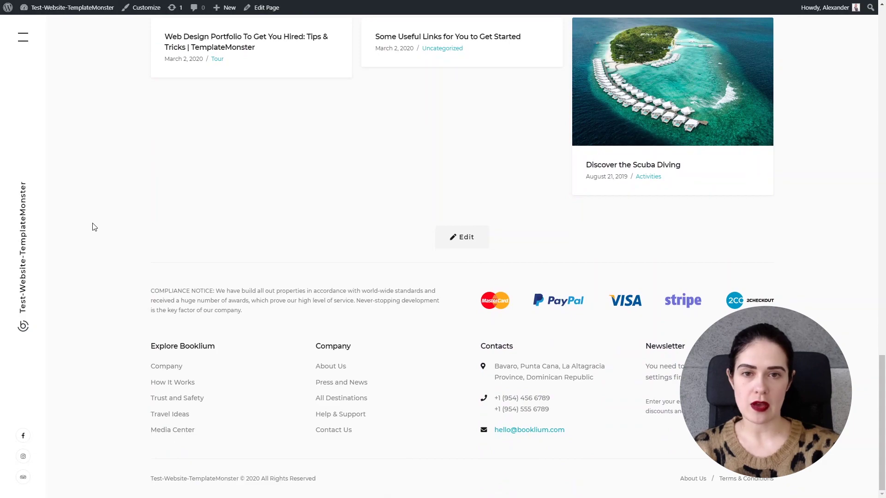
scroll(94, 251, "up", 20)
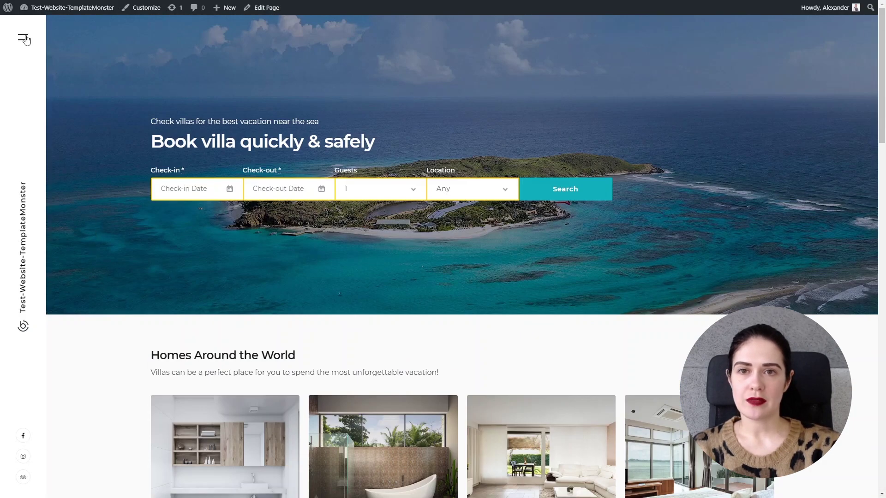
- Go to the site's Blog page through the navigation menu
left_click(26, 39)
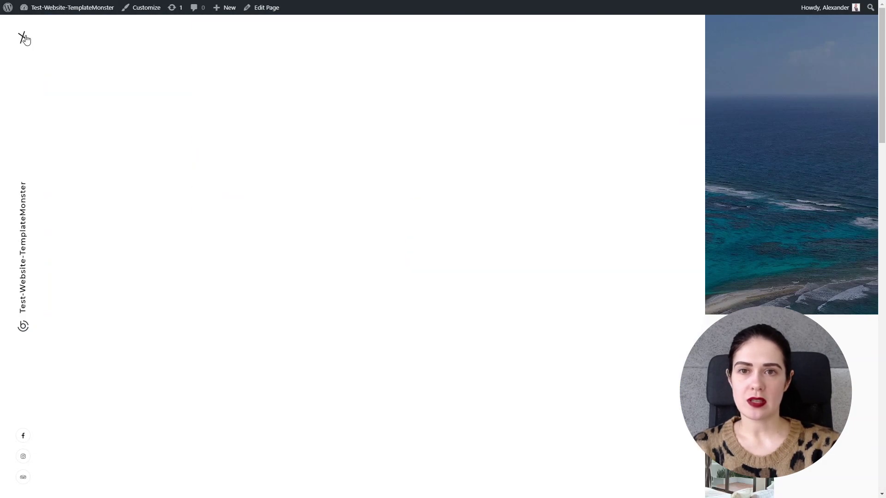
left_click(262, 59)
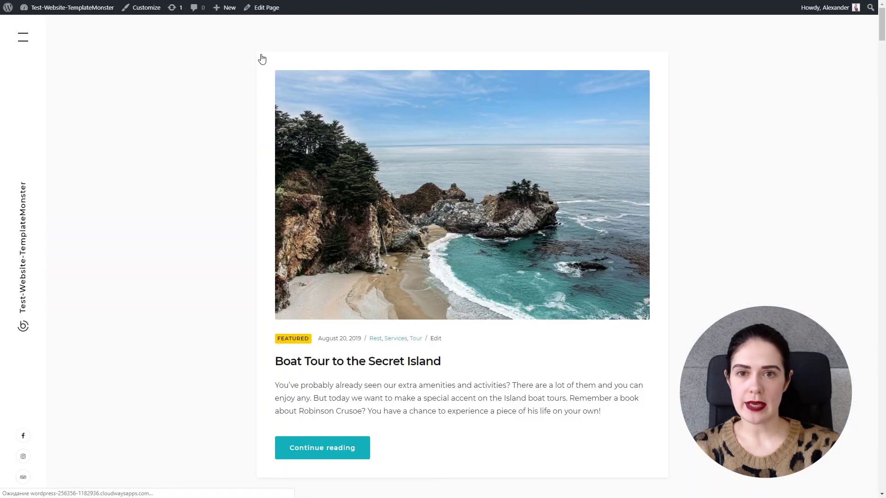
scroll(159, 206, "down", 9)
scroll(159, 205, "down", 1)
- Open the Web Design Portfolio post and scroll through it and its embedded video
left_click(343, 120)
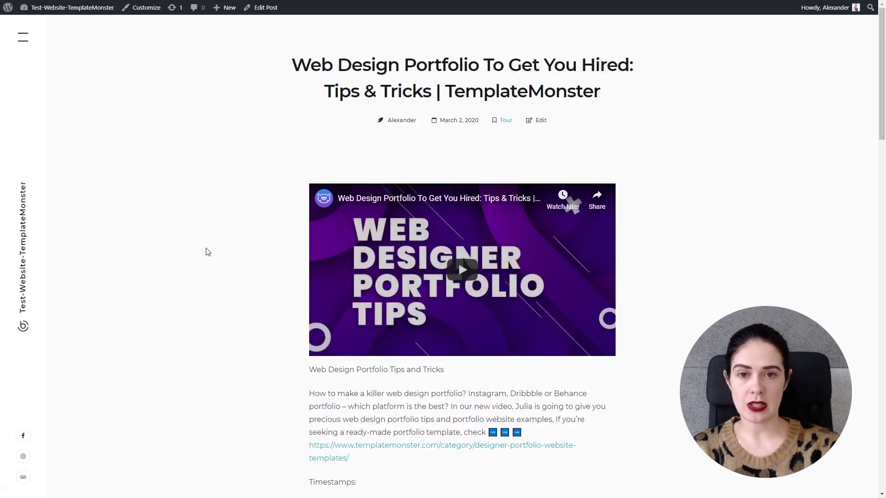
scroll(206, 251, "down", 8)
scroll(206, 252, "down", 12)
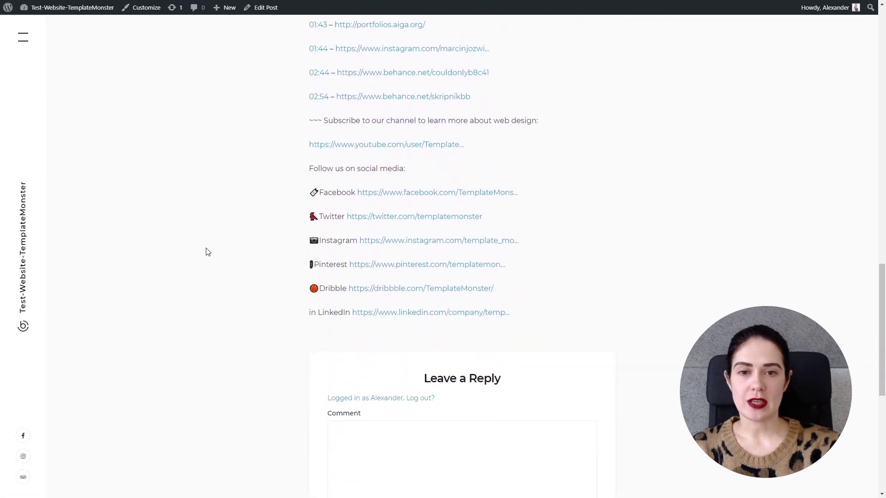
scroll(205, 252, "up", 20)
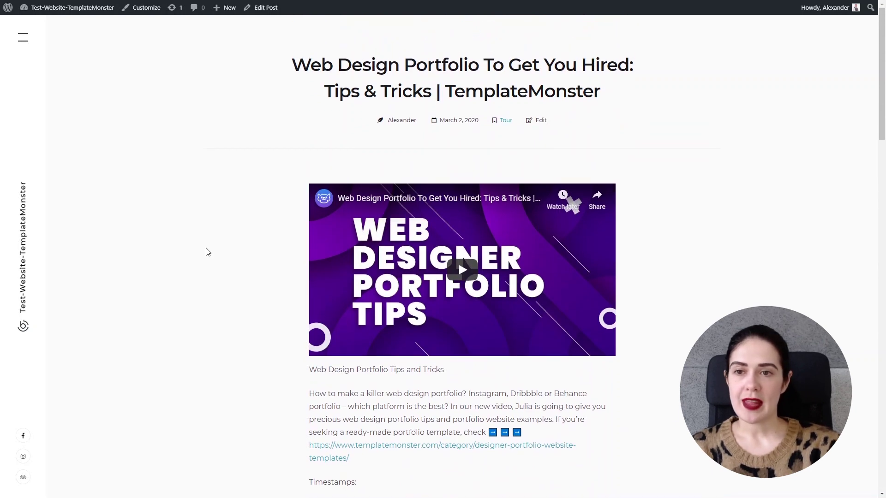
- Return to the Dashboard and open Plugins > Add New
key("alt+Left")
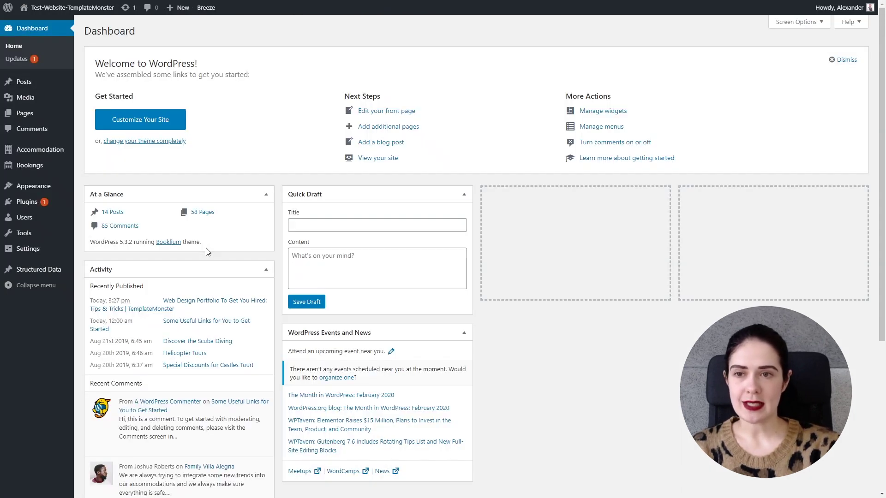
mouse_move(34, 205)
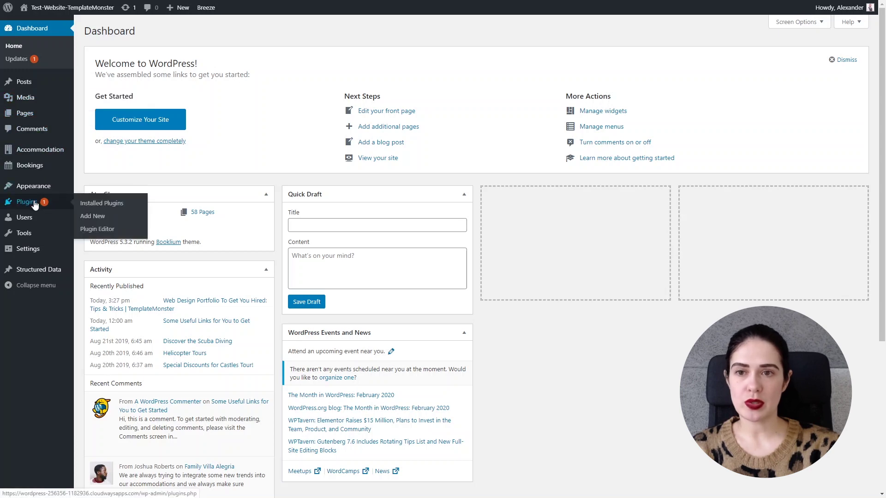
left_click(94, 218)
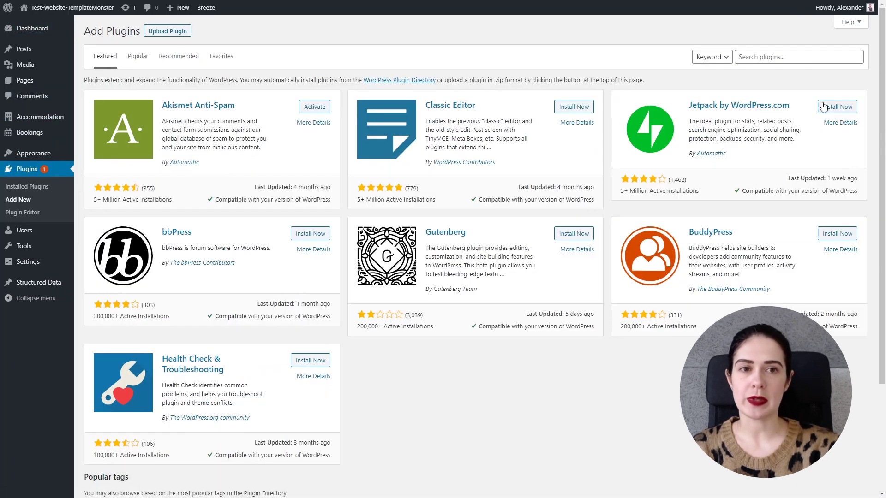
- Search plugins for 'schema' and scroll the 403 results to the active Schema & Structured Data plugin
left_click(788, 60)
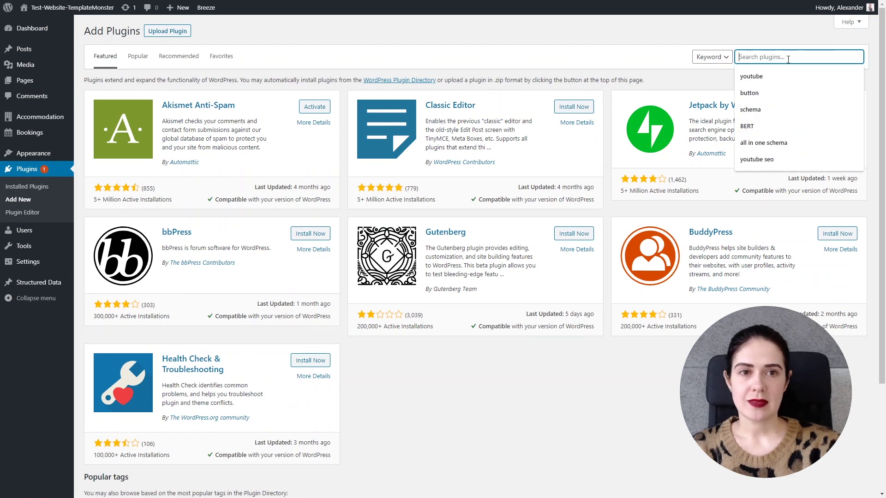
left_click(767, 109)
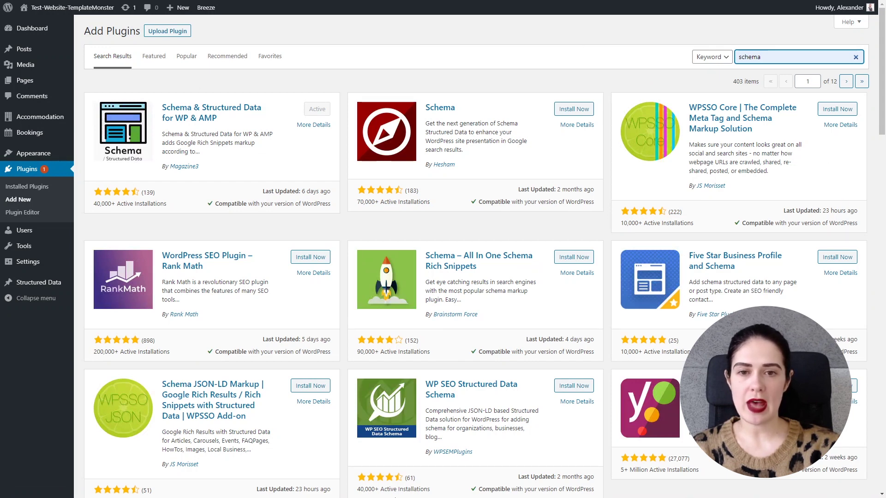
scroll(57, 374, "down", 8)
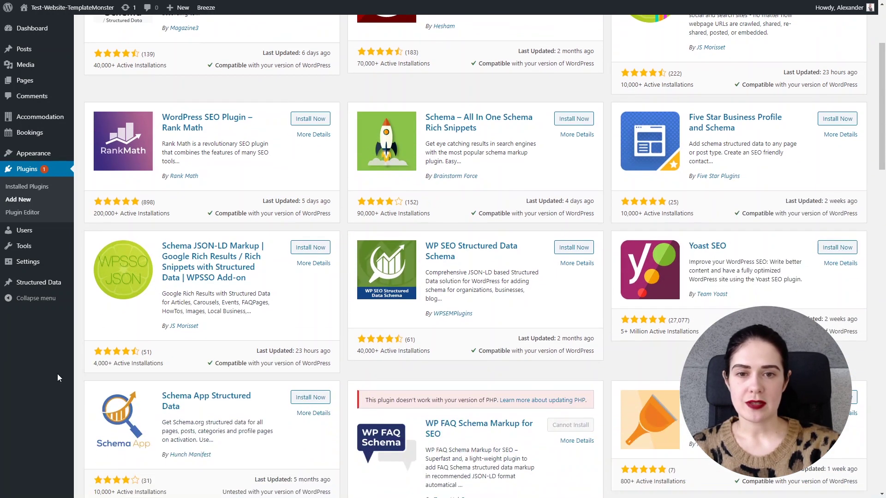
scroll(57, 374, "down", 8)
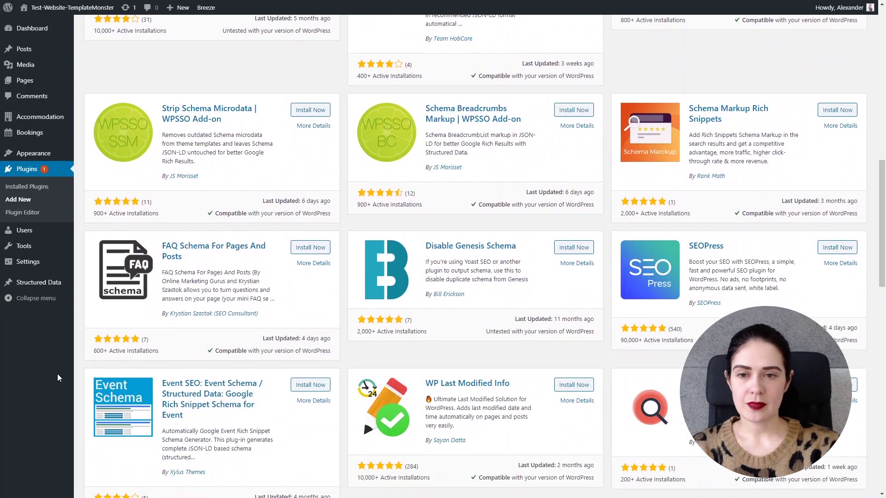
scroll(57, 374, "down", 10)
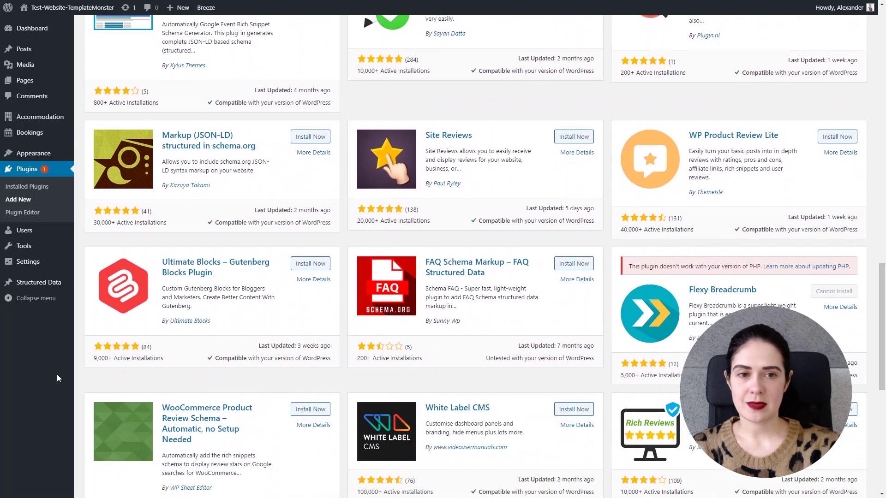
scroll(57, 375, "up", 20)
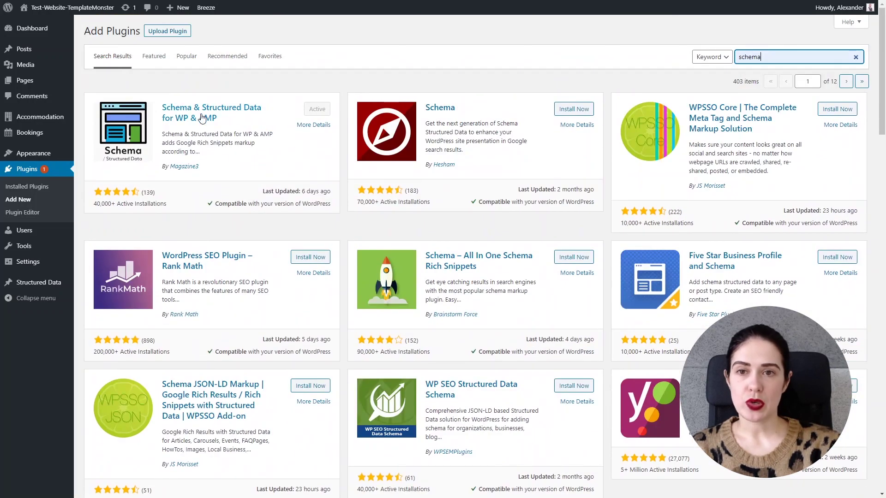
- View the Schema & Structured Data for WP & AMP details, scroll through them, then close the window
left_click(203, 116)
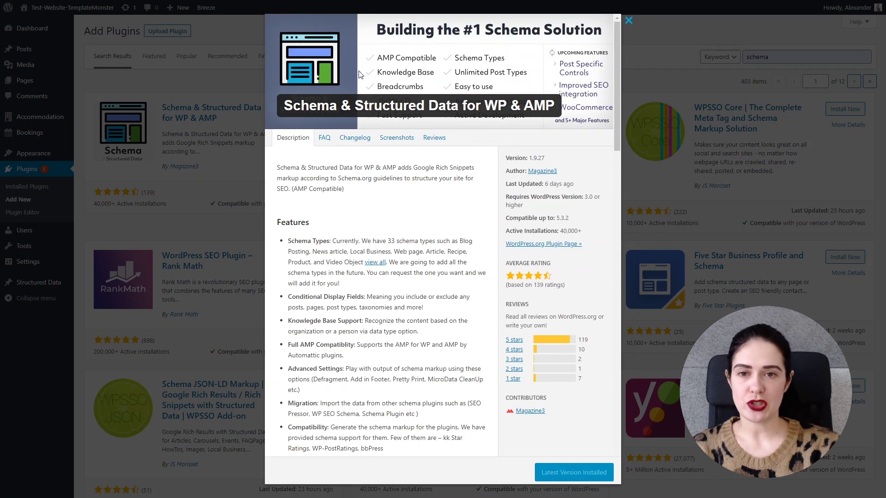
scroll(304, 194, "down", 5)
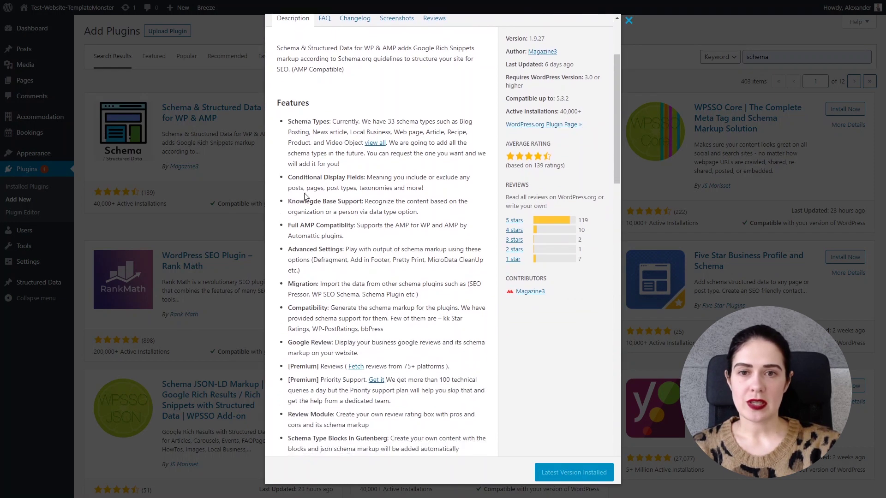
scroll(305, 197, "down", 6)
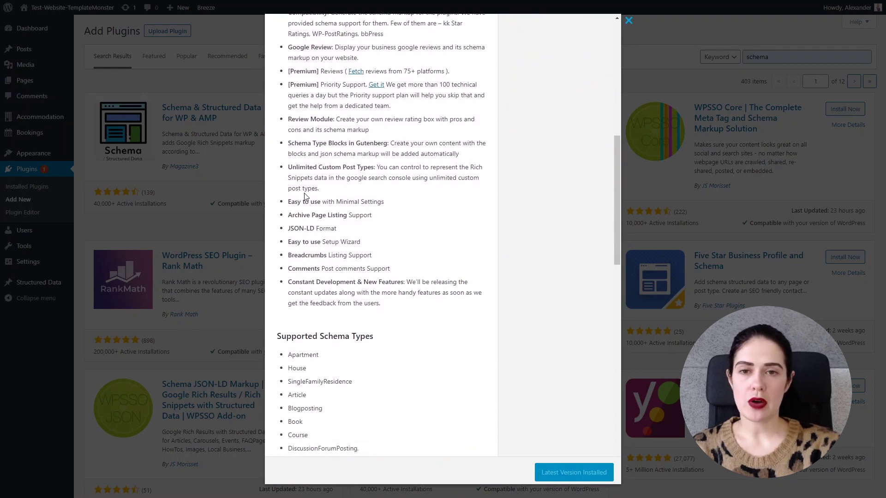
scroll(305, 197, "down", 2)
scroll(304, 200, "down", 1)
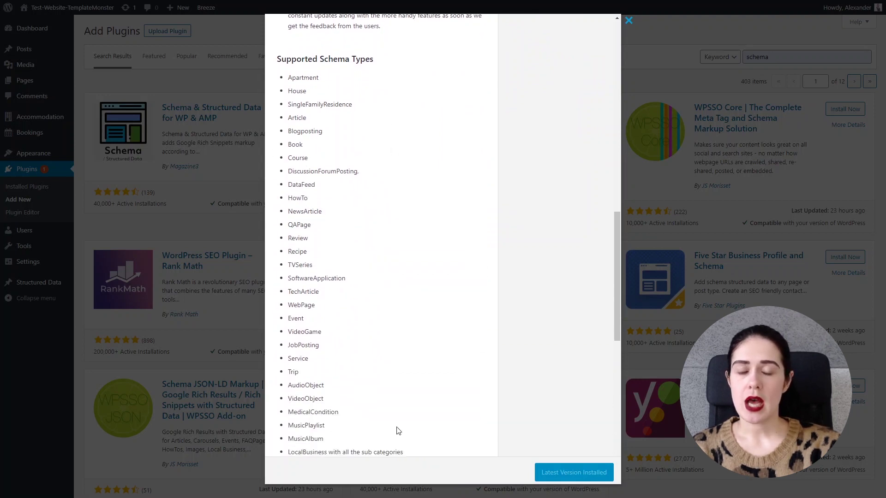
scroll(437, 369, "down", 3)
scroll(439, 372, "down", 1)
scroll(439, 373, "up", 20)
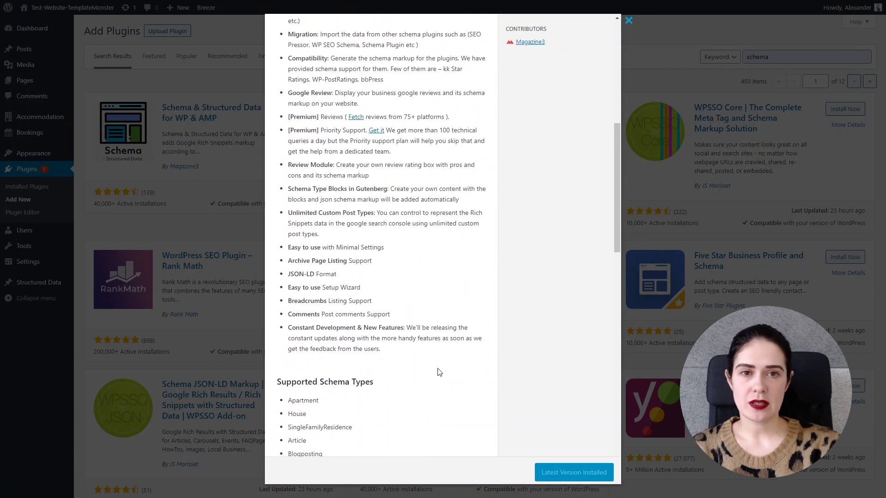
left_click(628, 21)
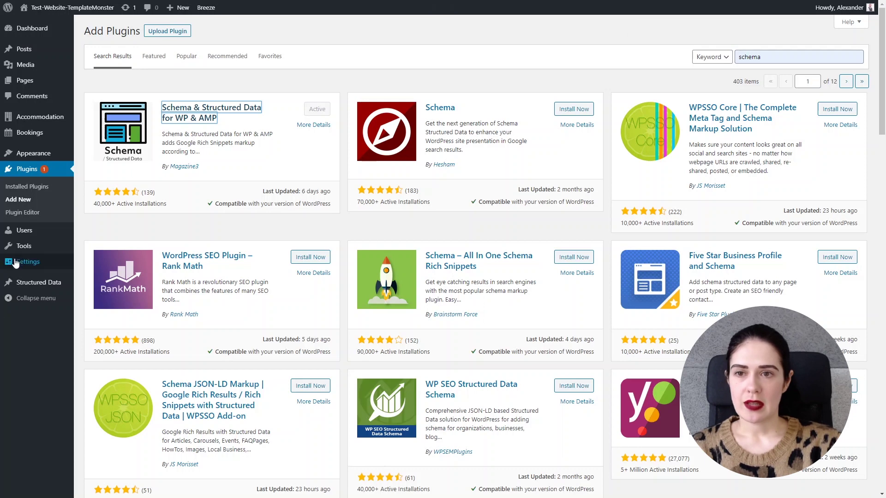
- Open the Schema & Structured Data settings from Installed Plugins, keeping BlogPosting as the schema type
left_click(28, 187)
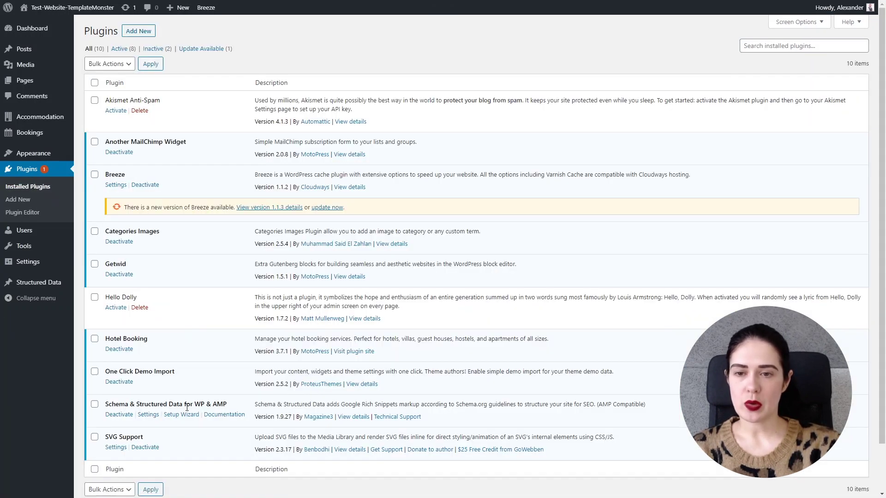
left_click(148, 415)
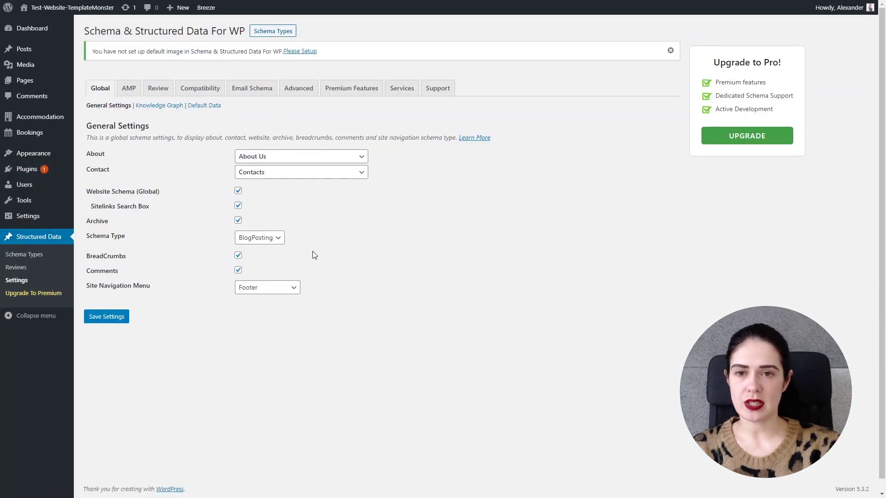
left_click(279, 239)
left_click(278, 263)
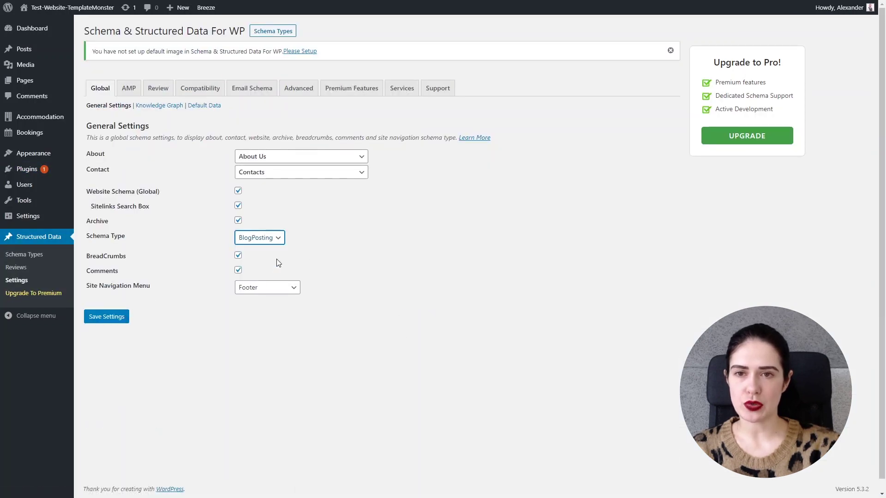
- Look over the AMP and Review settings tabs
left_click(134, 92)
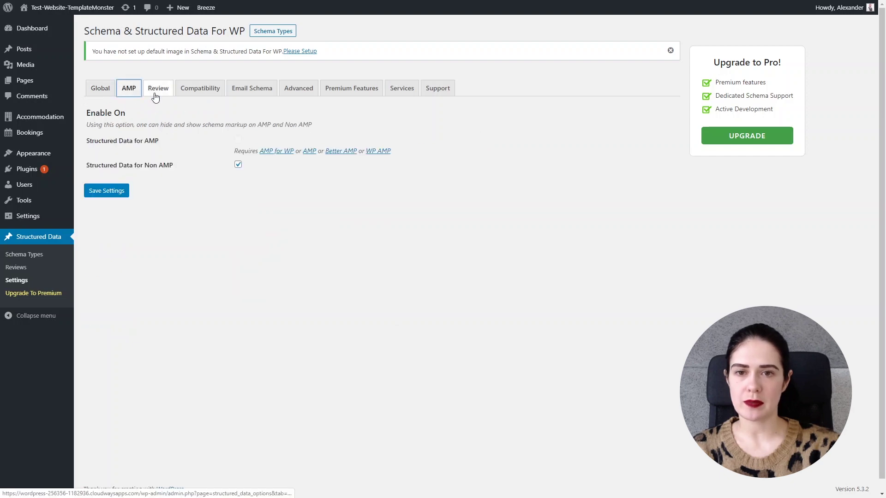
left_click(156, 91)
scroll(599, 332, "down", 4)
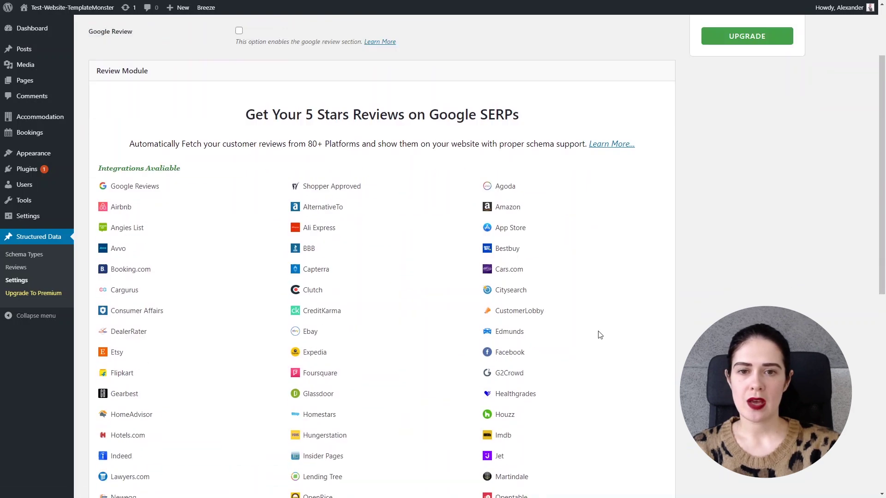
scroll(622, 355, "down", 7)
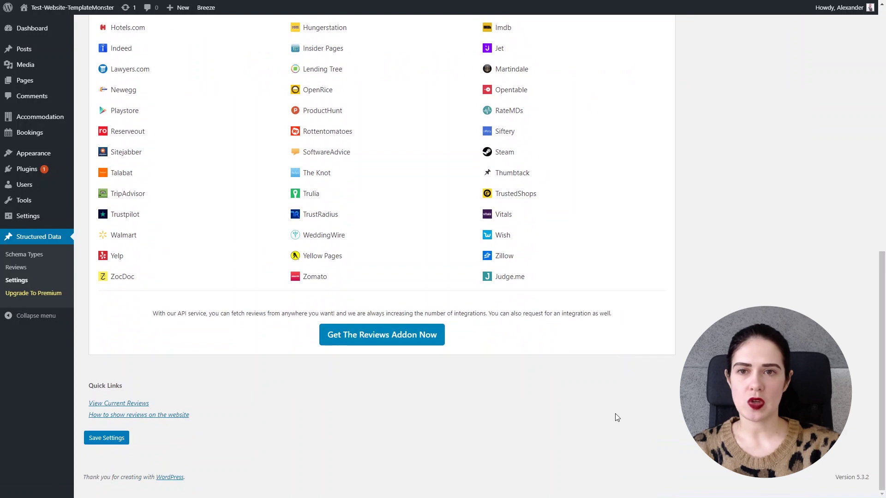
scroll(617, 417, "up", 11)
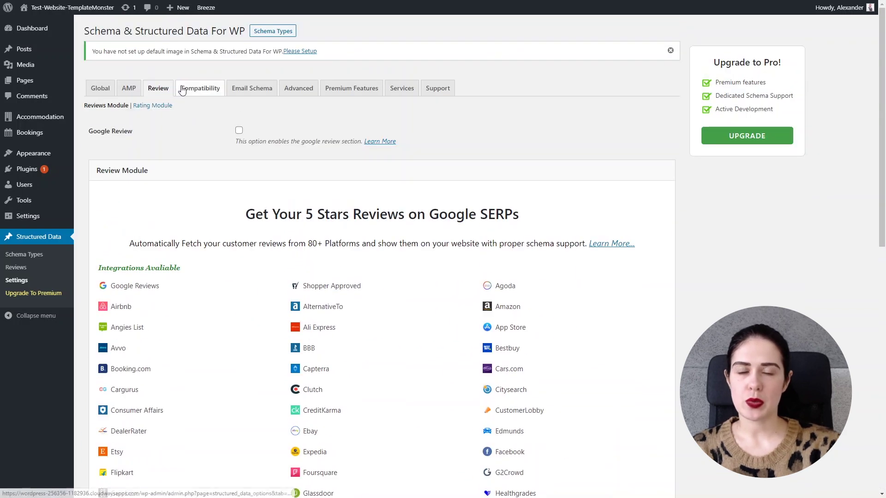
- Browse the Compatibility, Email Schema, Advanced, Premium Features, Services and Support tabs
left_click(183, 90)
left_click(263, 95)
left_click(305, 93)
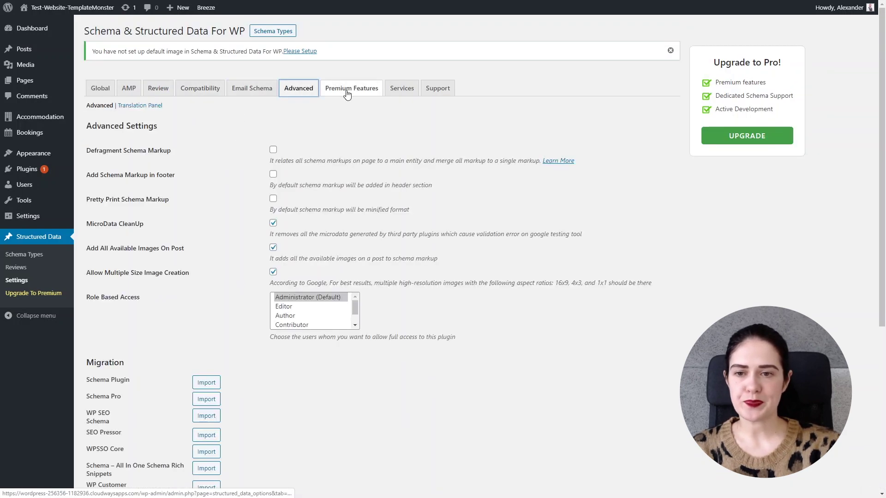
scroll(527, 341, "down", 5)
scroll(528, 342, "up", 5)
left_click(357, 96)
left_click(413, 90)
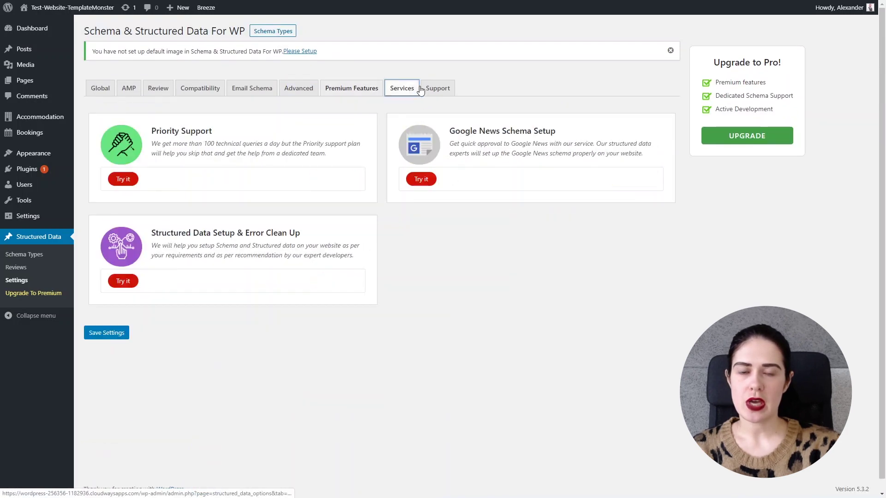
left_click(445, 93)
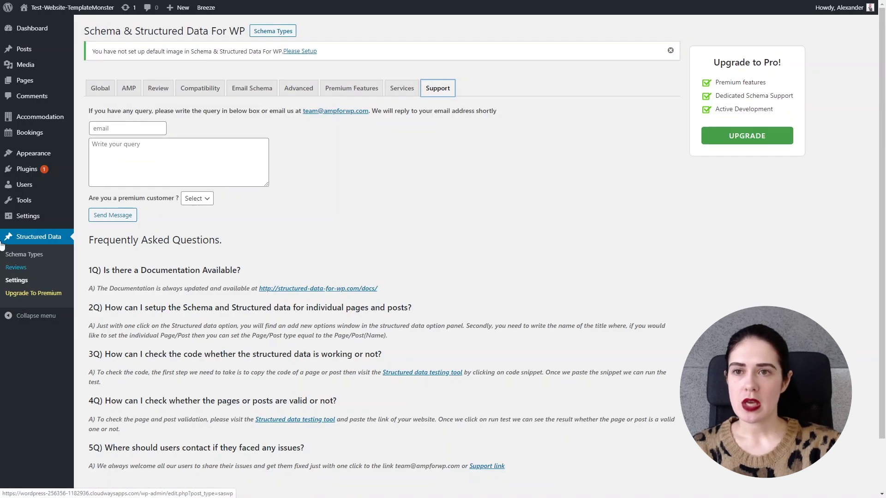
- Open the Web Design Portfolio post for editing from All Posts
mouse_move(26, 53)
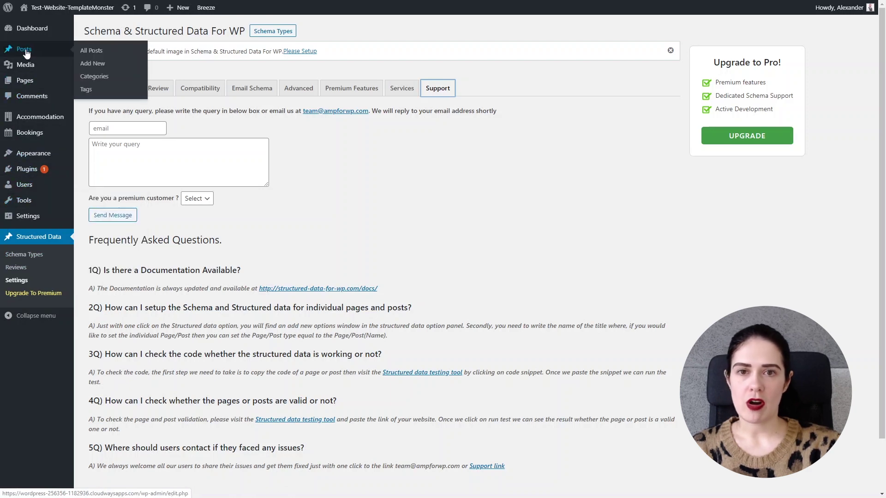
left_click(93, 51)
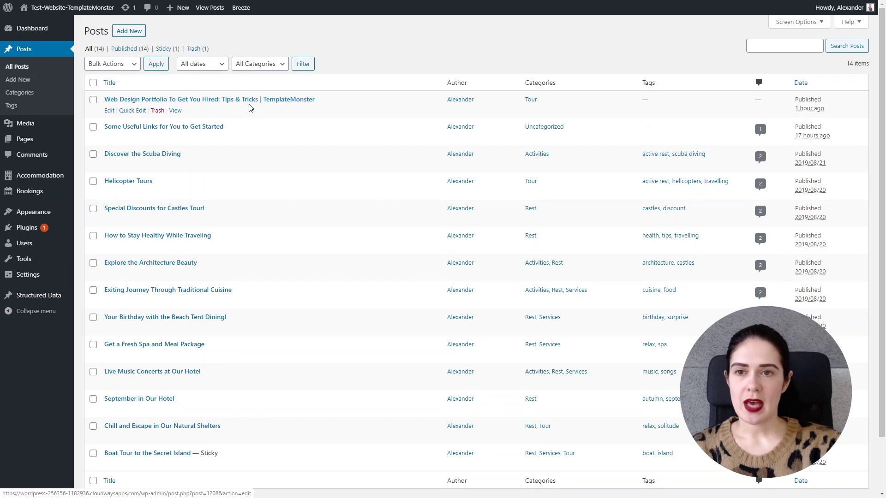
left_click(109, 111)
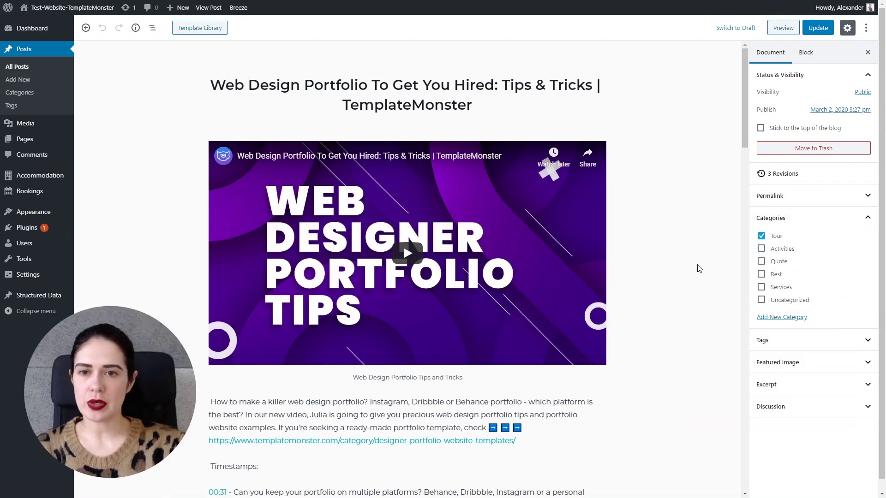
- Check the video Structured Data fields, including duration 04:10, and update the post
scroll(687, 279, "down", 6)
scroll(687, 280, "down", 15)
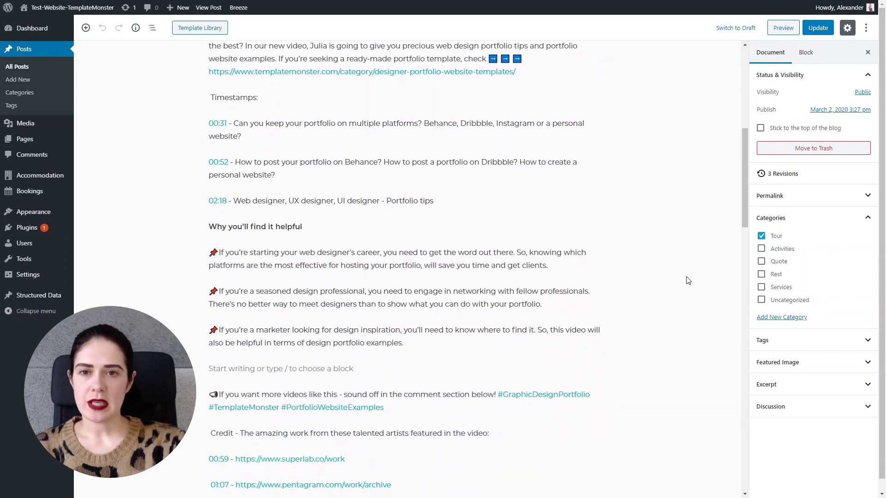
scroll(687, 281, "down", 15)
scroll(322, 277, "down", 1)
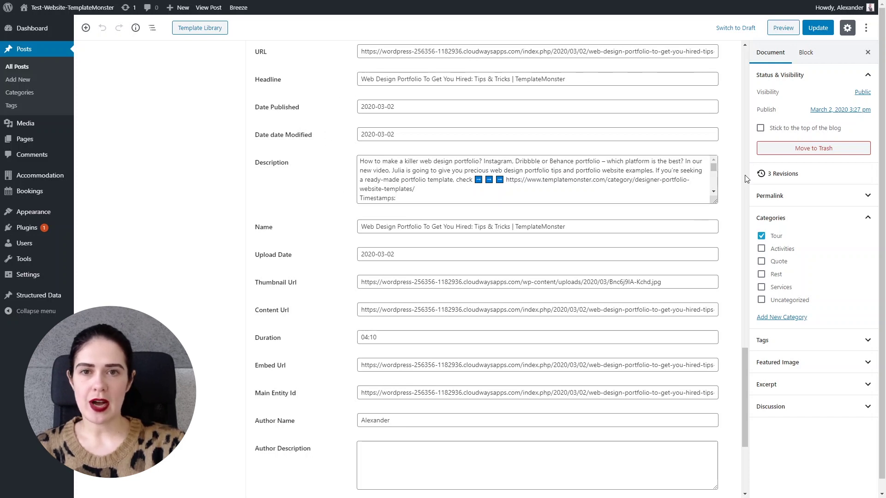
scroll(434, 190, "down", 10)
scroll(438, 188, "down", 5)
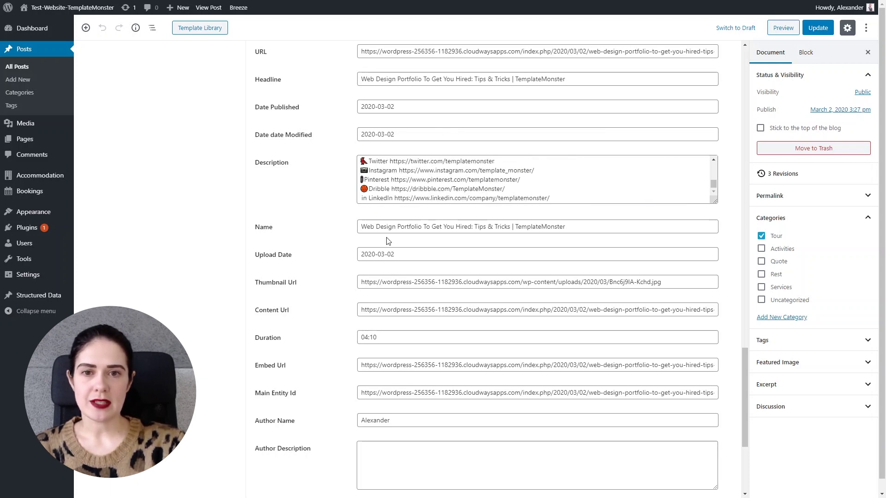
scroll(351, 290, "down", 1)
scroll(349, 310, "down", 1)
scroll(350, 310, "down", 2)
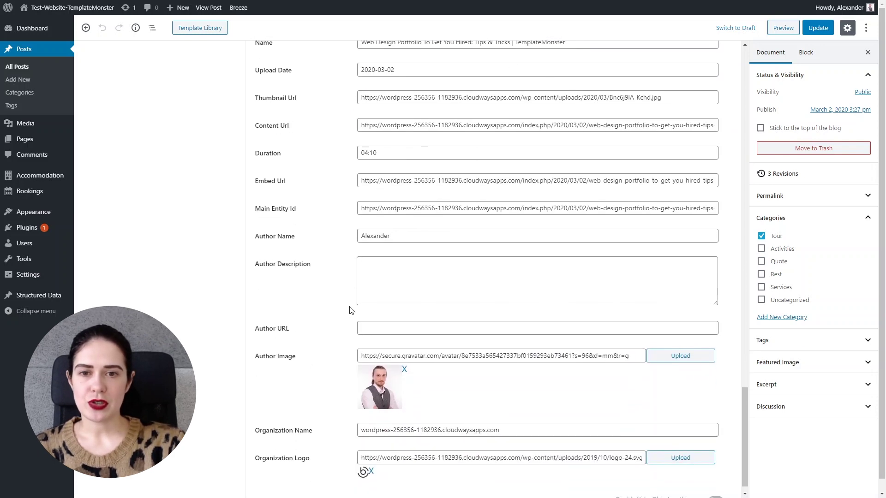
scroll(350, 310, "up", 20)
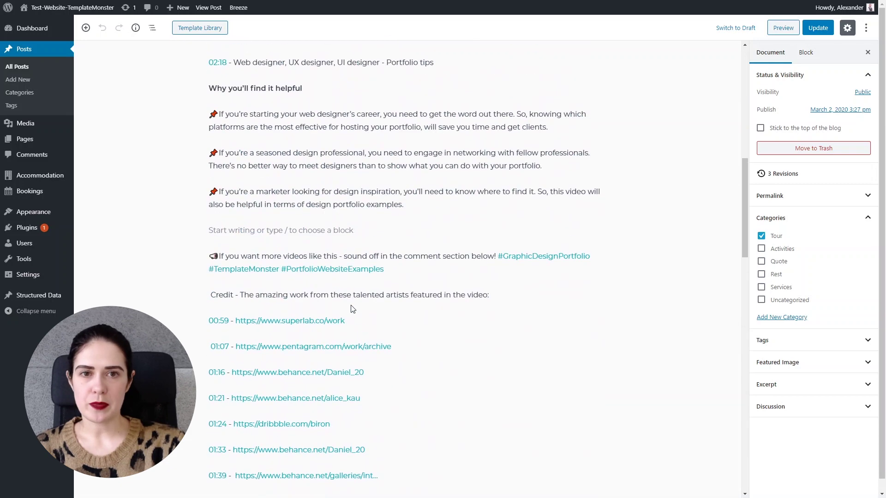
scroll(351, 308, "up", 3)
left_click(814, 27)
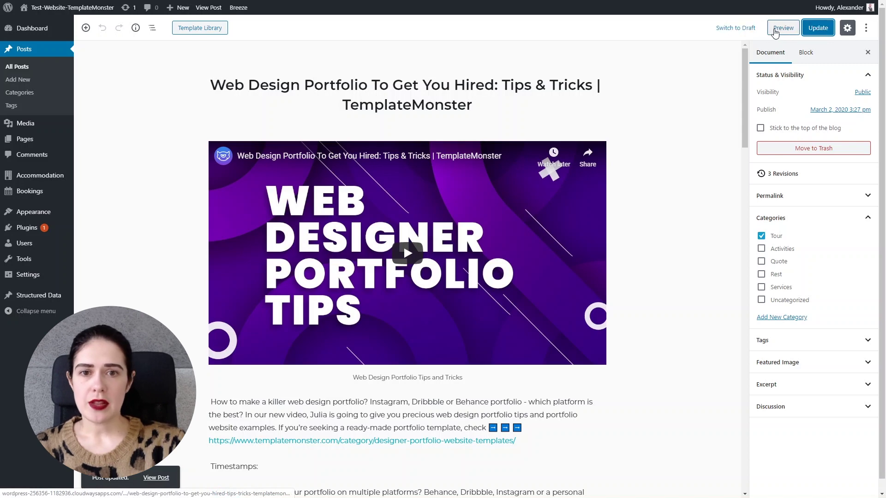
- Preview the Web Design Portfolio post and scroll through its embedded video and description
left_click(783, 29)
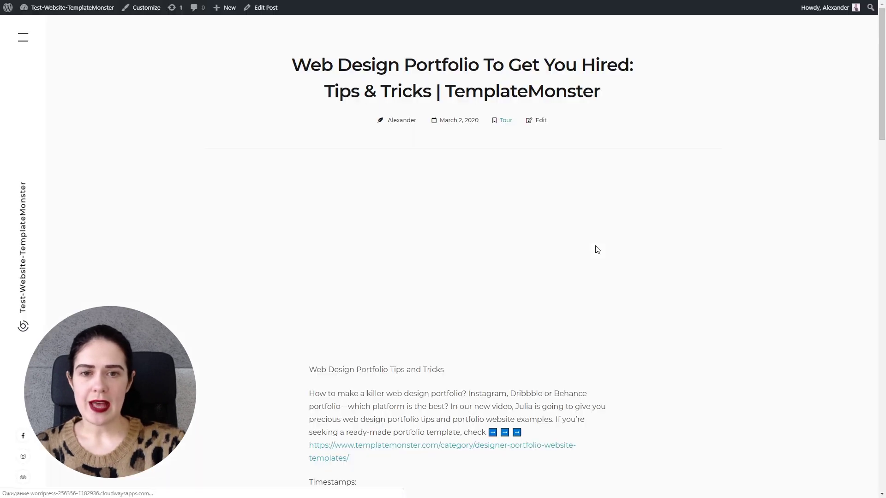
scroll(769, 282, "down", 10)
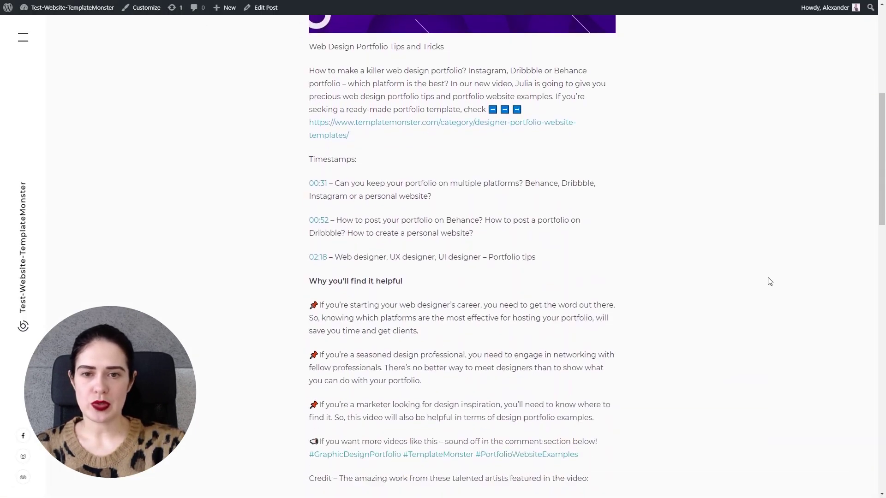
scroll(769, 281, "down", 15)
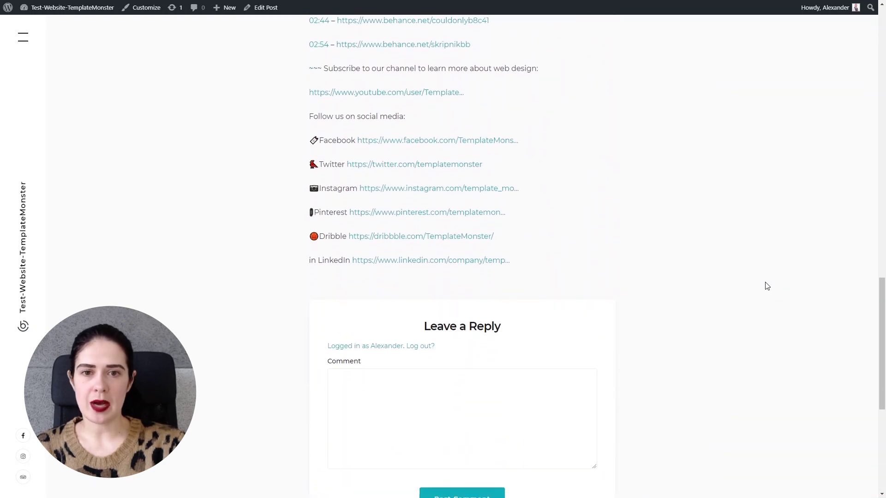
scroll(767, 286, "up", 20)
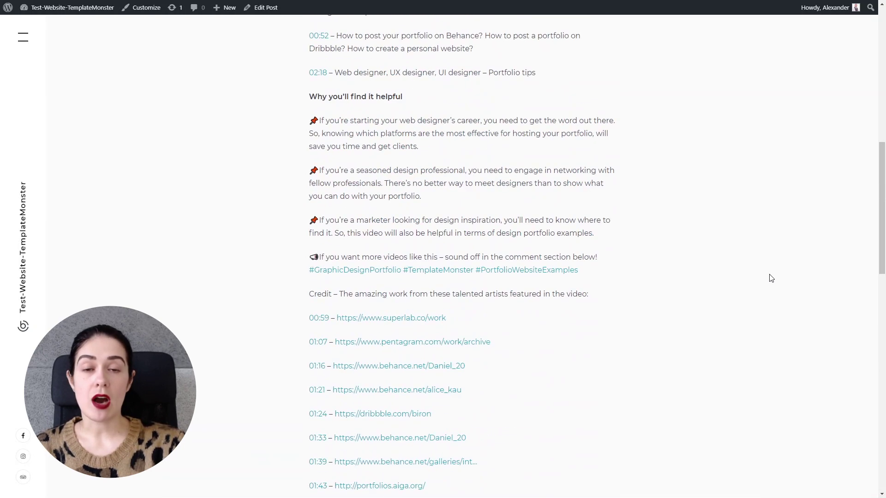
scroll(771, 278, "up", 2)
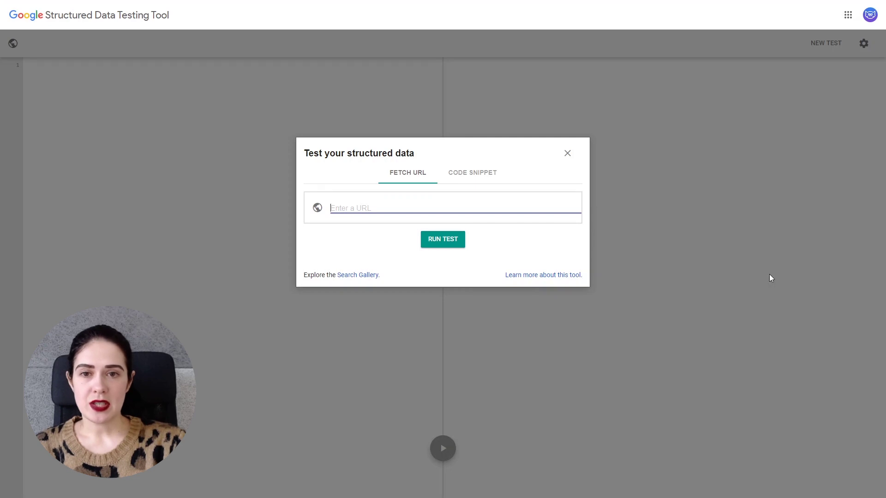
- Paste an address into the testing tool's URL field, then clear it again
type("web-design-portfolio-tips-tricks-templatemonster-video")
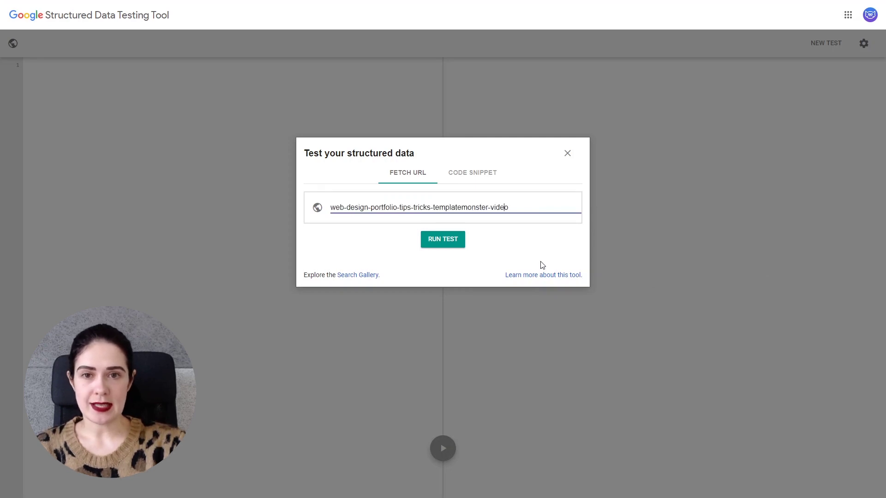
key("ctrl+a")
key("BackSpace")
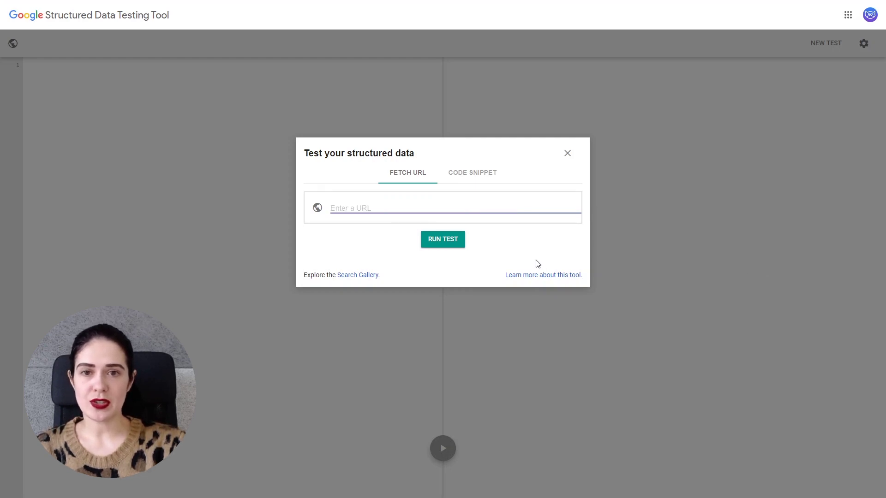
- Back in the post editor, select the schema URL field's address and update the post
key("ctrl+Tab")
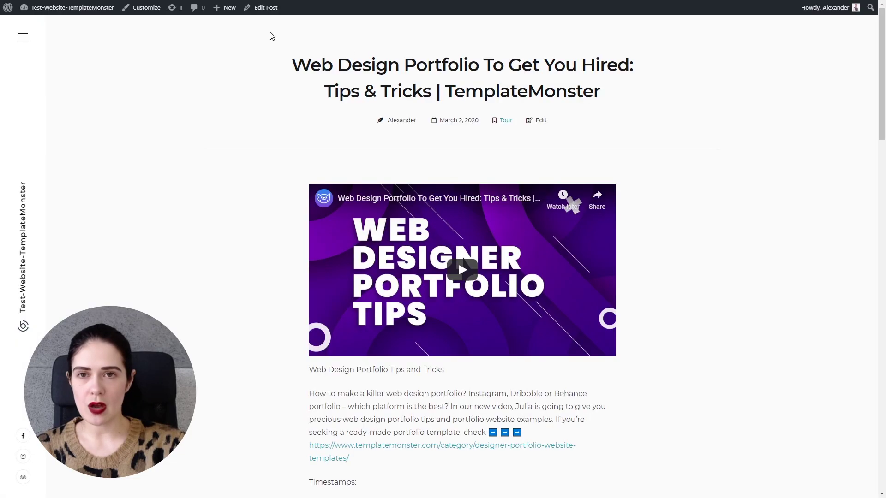
left_click(264, 10)
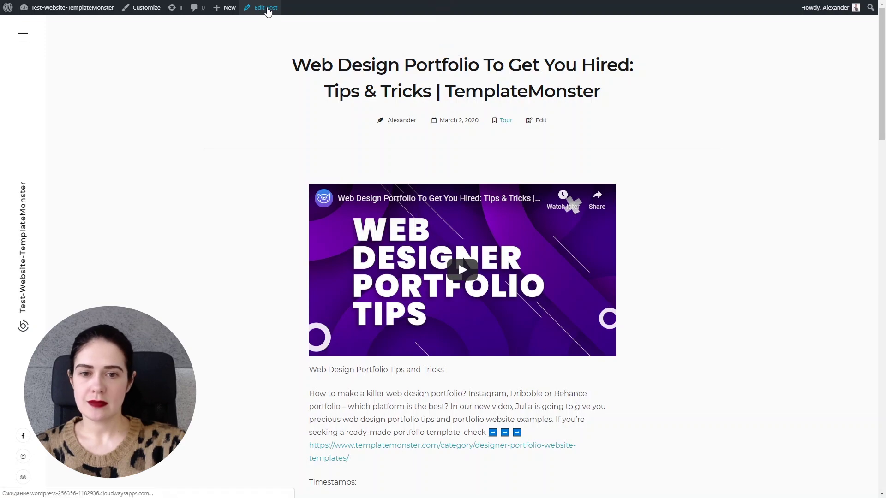
scroll(575, 387, "down", 20)
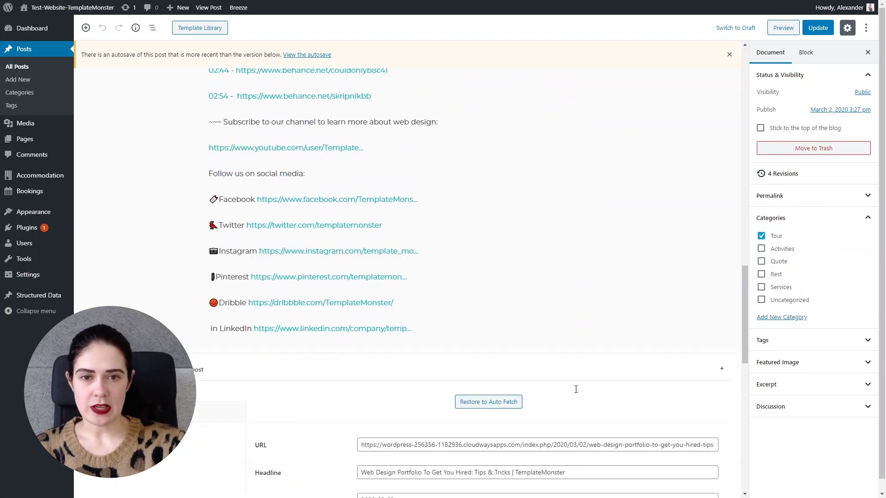
scroll(483, 269, "up", 5)
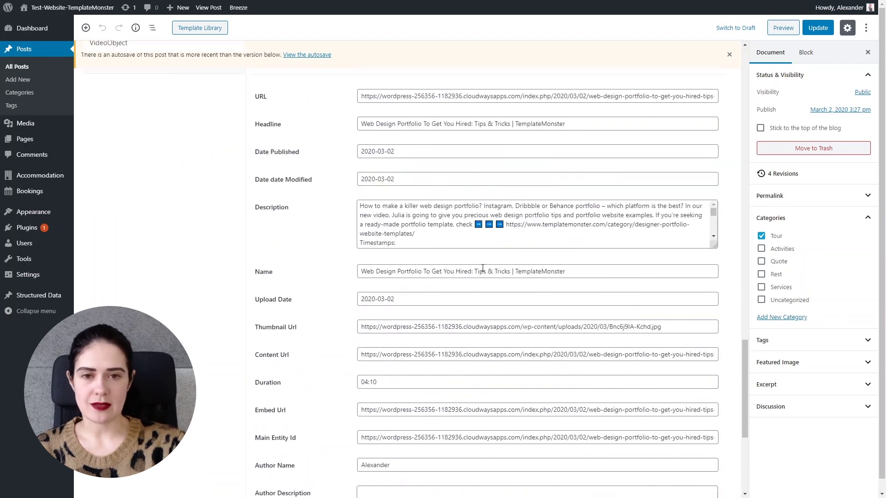
triple_click(487, 268)
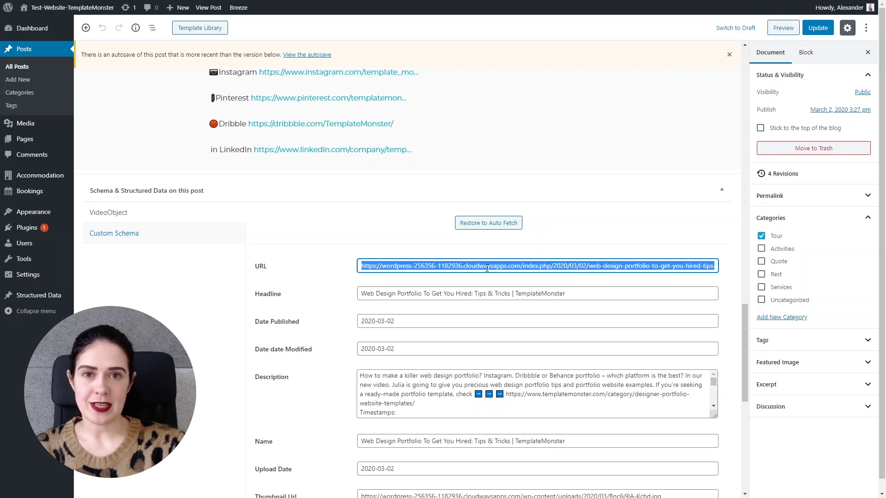
left_click(808, 32)
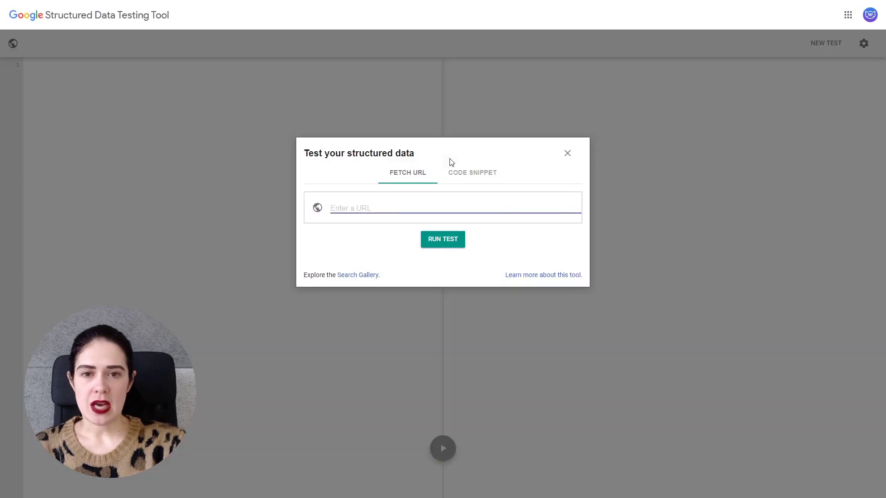
- Test the blog post's URL and review the VideoObject fields, including the invalid logo URL error
key("ctrl+v")
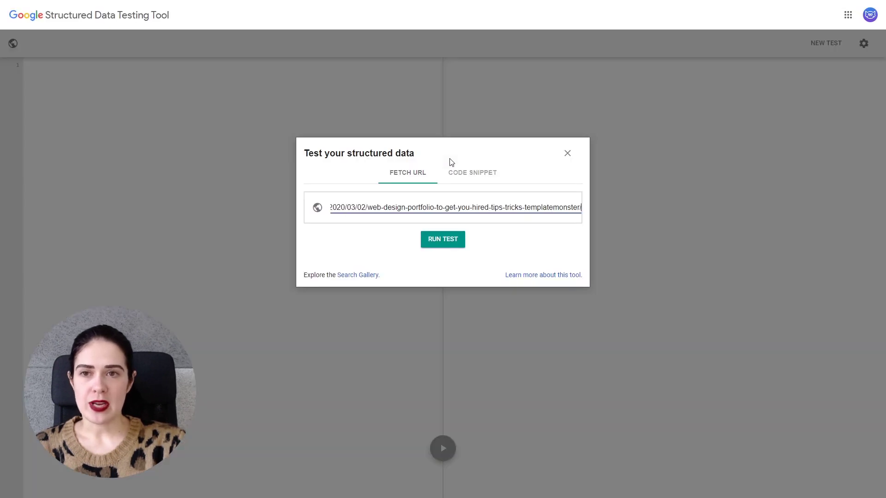
left_click(433, 239)
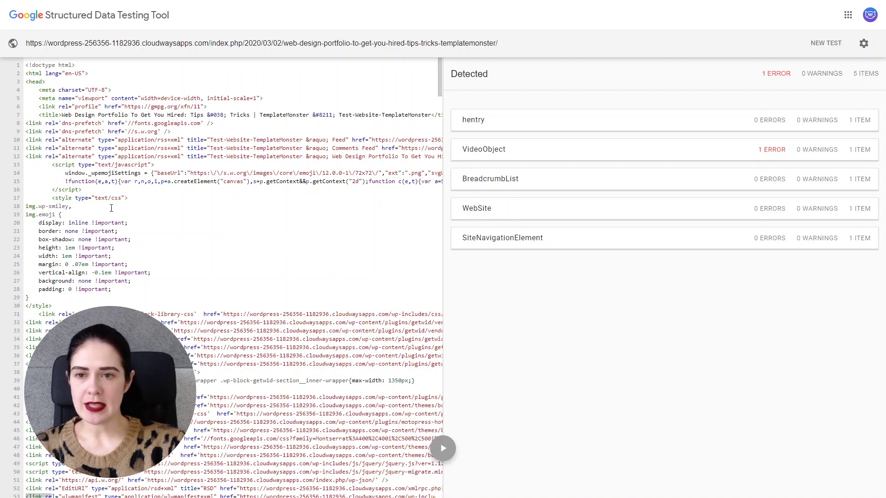
scroll(440, 313, "down", 8)
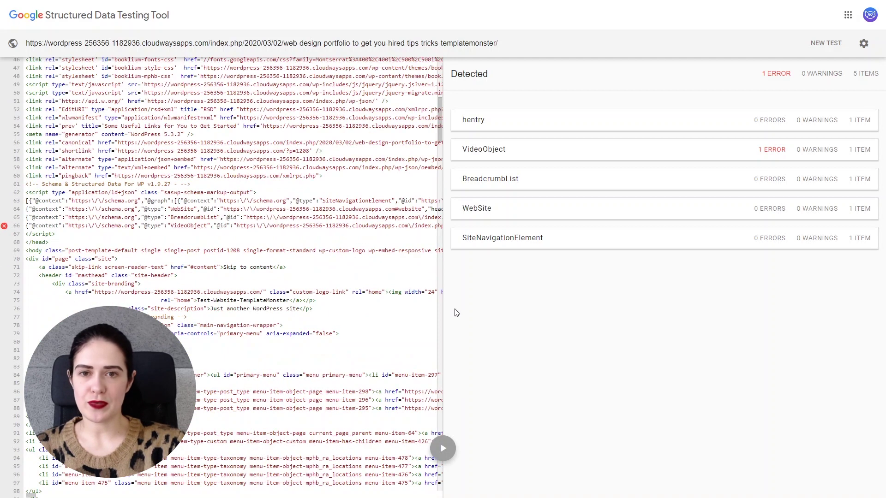
left_click_drag(443, 138, 436, 201)
scroll(95, 92, "up", 18)
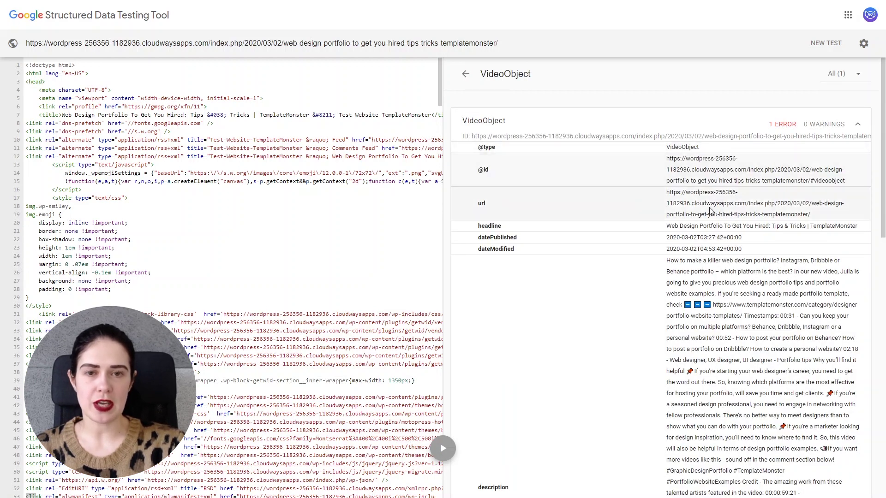
scroll(623, 273, "down", 2)
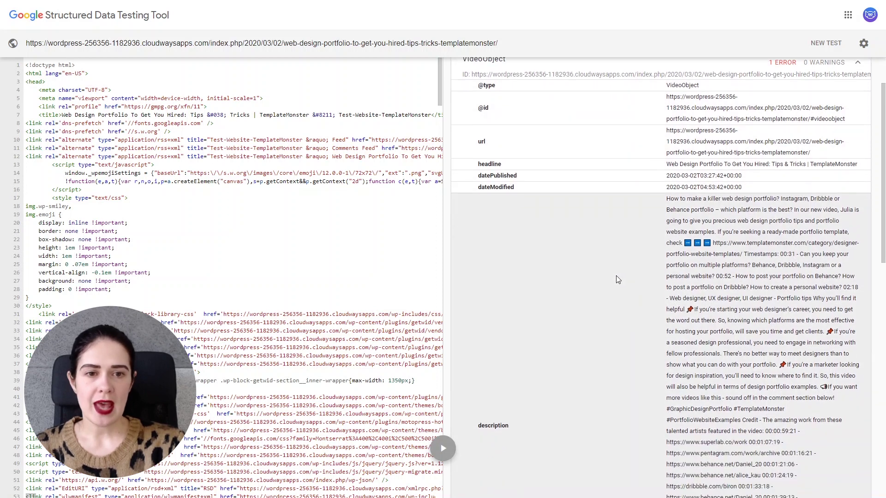
scroll(616, 276, "down", 7)
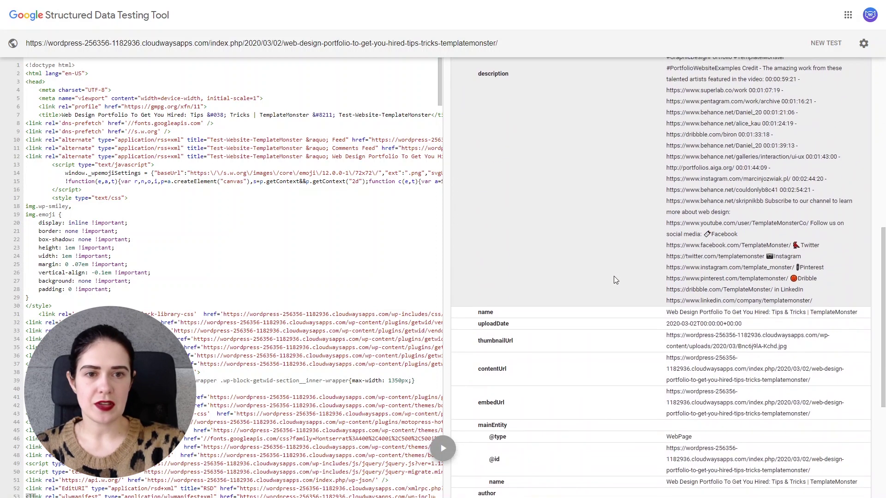
scroll(614, 276, "down", 3)
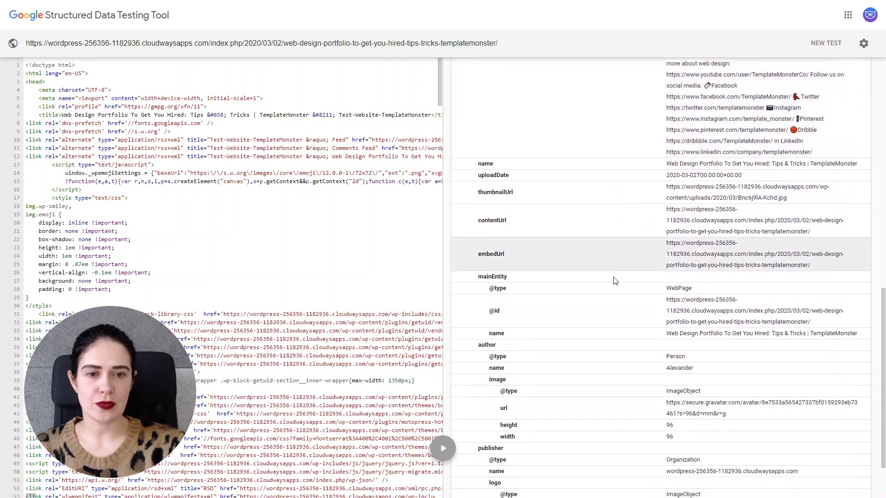
scroll(614, 281, "down", 1)
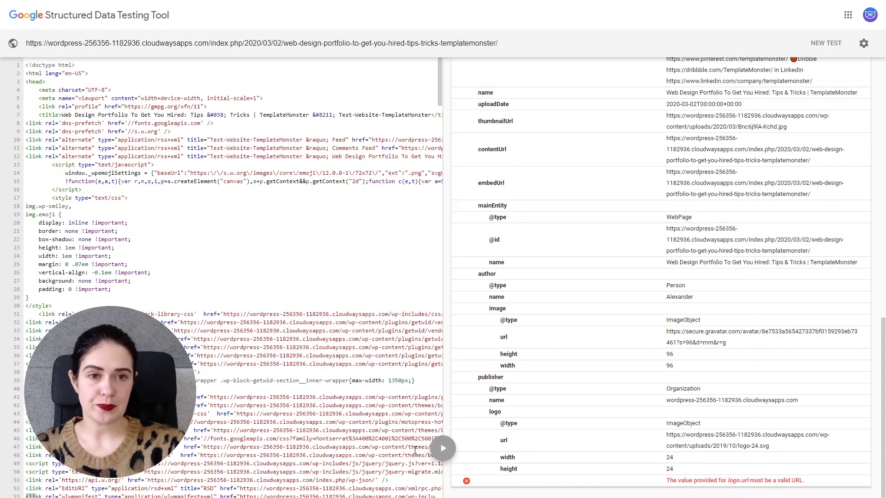
scroll(849, 141, "up", 8)
scroll(819, 88, "up", 5)
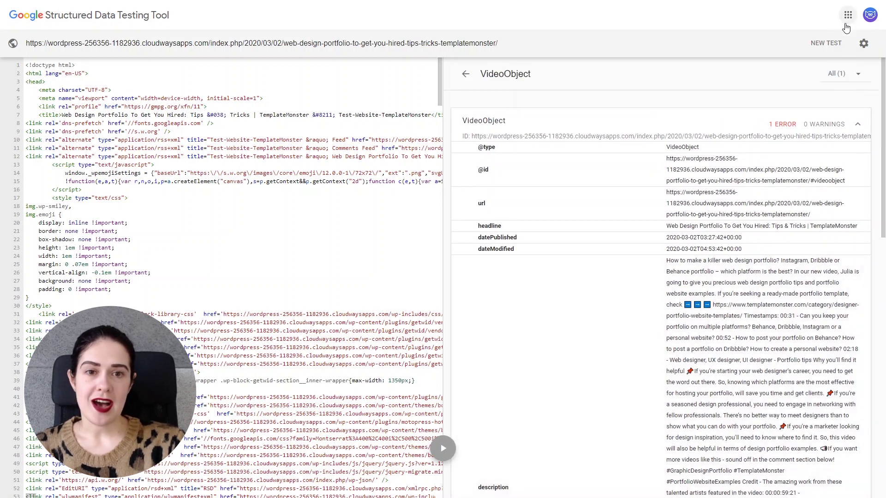
- Start a new test, switch to Code Snippet, and close the test dialog
left_click(828, 48)
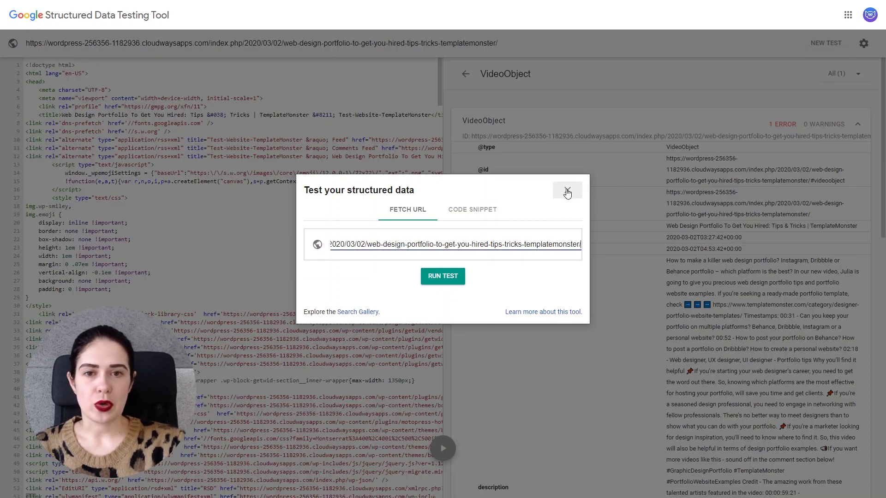
left_click(485, 209)
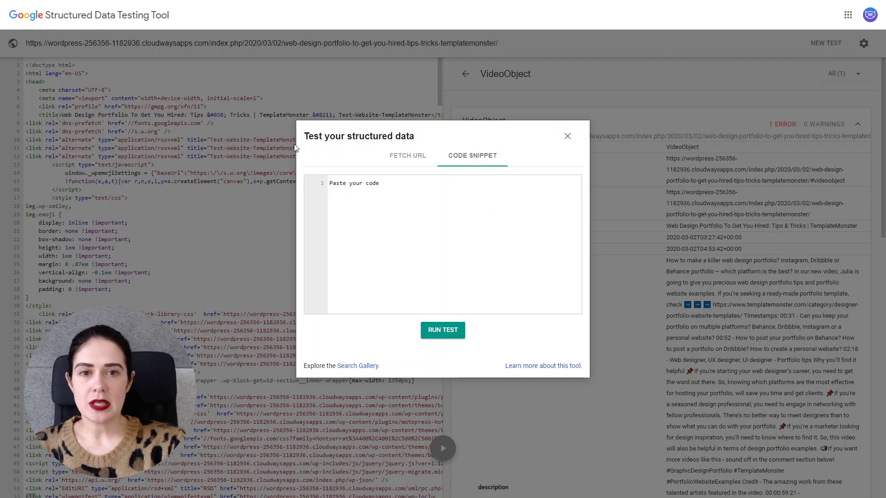
left_click(568, 137)
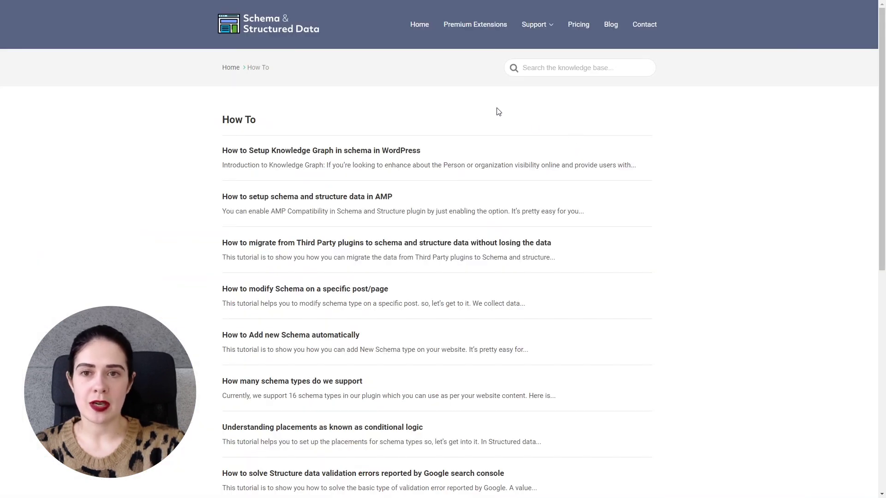
- Scroll down the How To setup and troubleshooting tutorials list and back up
scroll(193, 167, "down", 1)
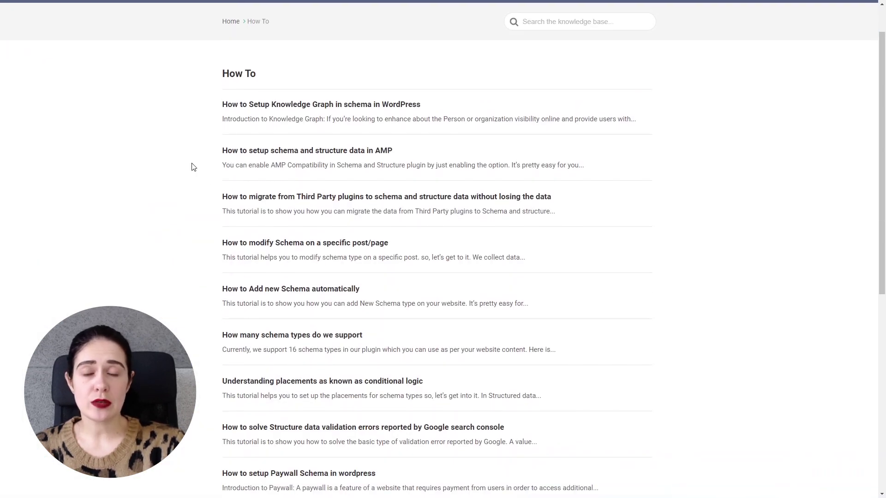
scroll(217, 217, "down", 2)
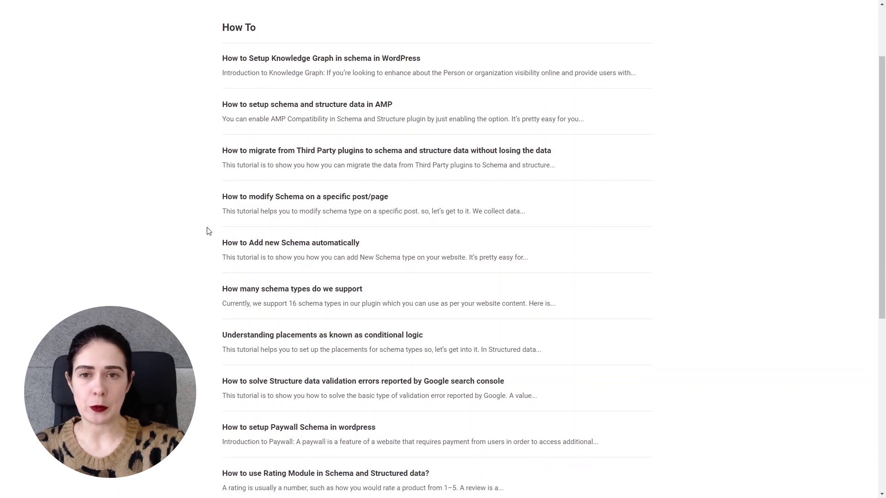
scroll(208, 233, "down", 3)
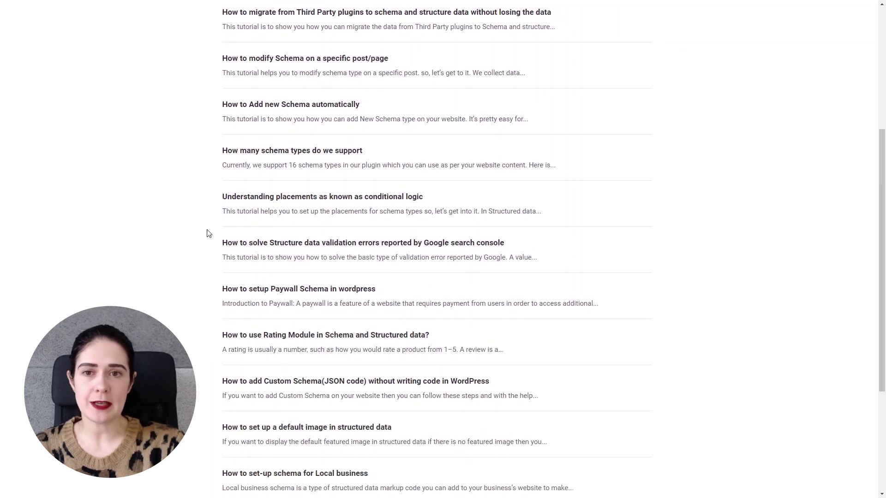
scroll(208, 234, "down", 3)
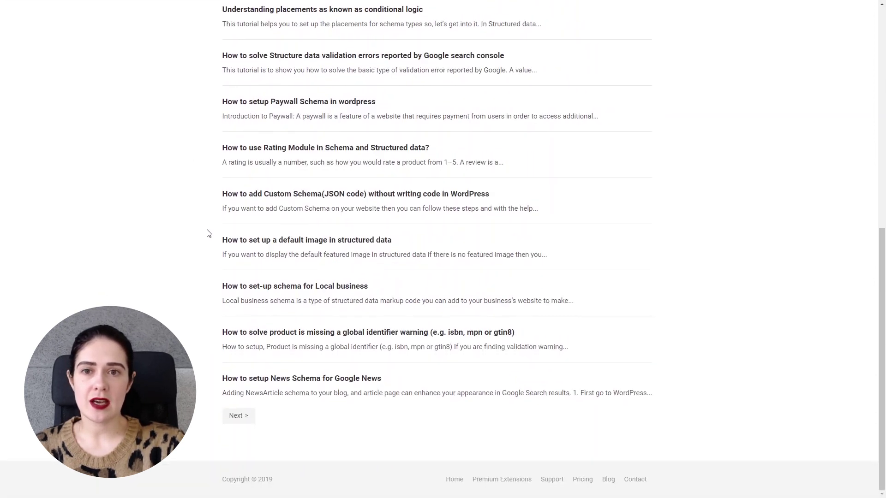
scroll(207, 234, "up", 7)
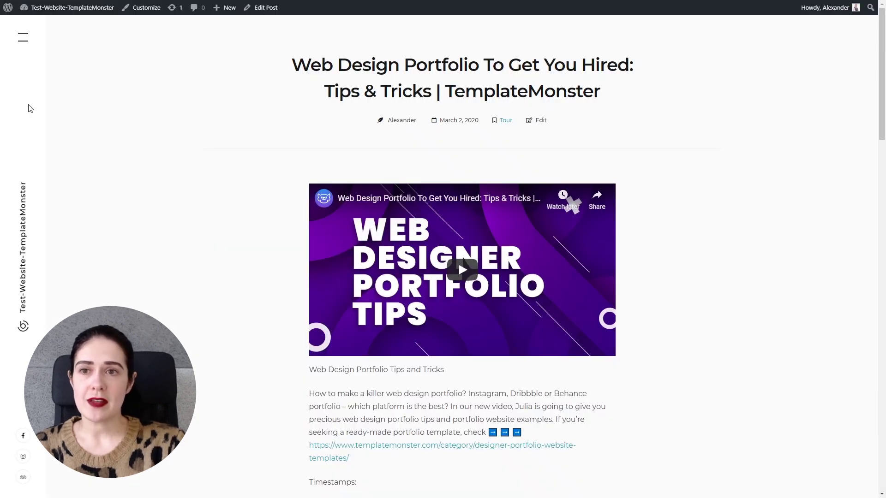
- Go to schema.org's Schemas page and highlight the Organization of Schemas heading
mouse_move(72, 8)
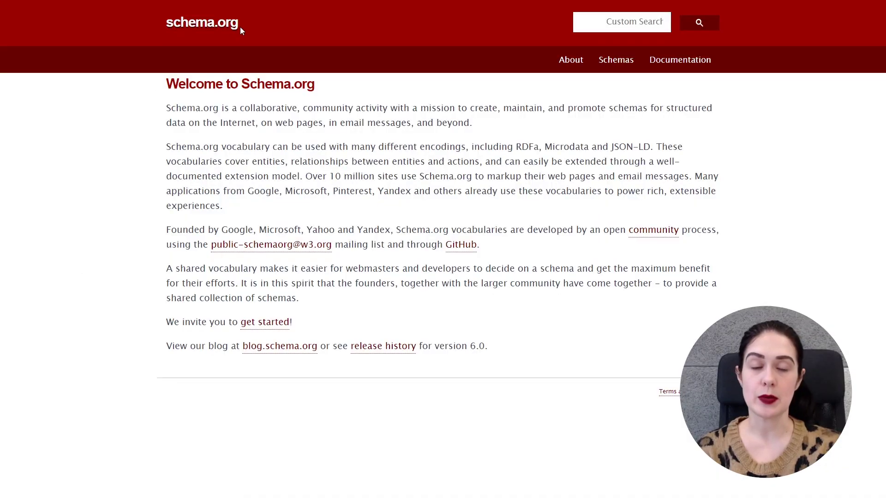
left_click(609, 65)
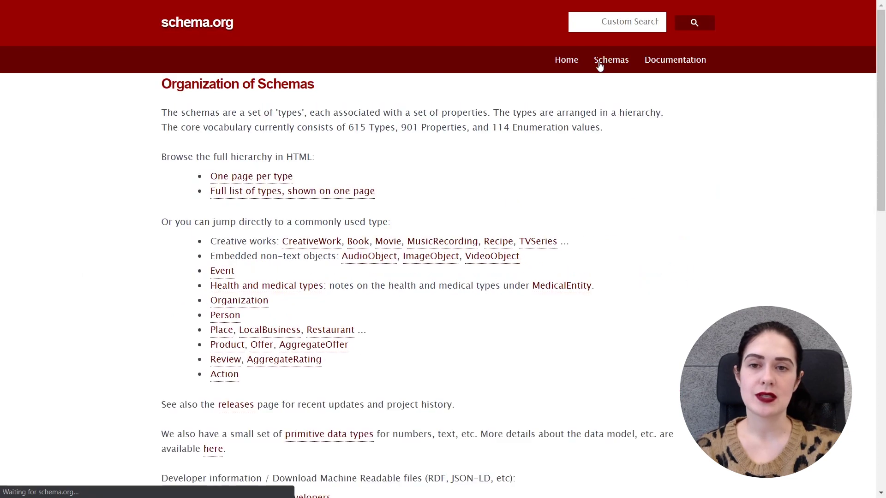
left_click_drag(162, 83, 305, 86)
left_click(145, 159)
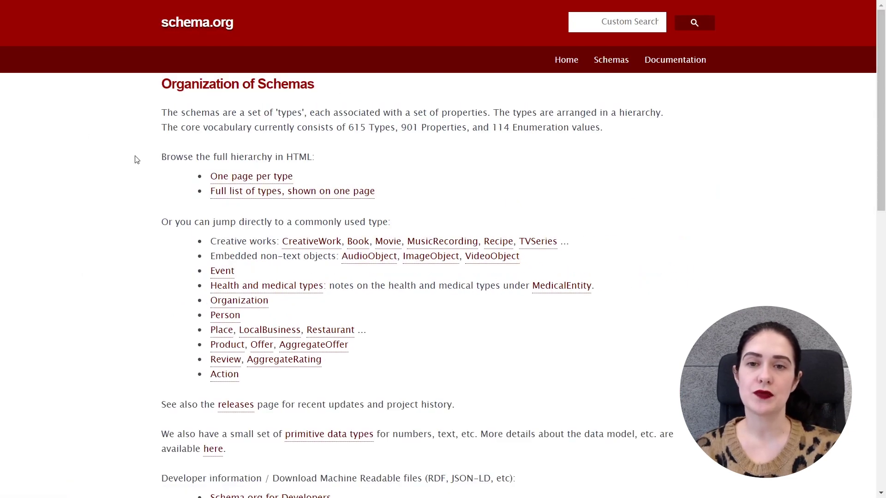
- Highlight the full-hierarchy and commonly-used-types text, then scroll through the page and back
left_click_drag(213, 158, 325, 164)
left_click(49, 250)
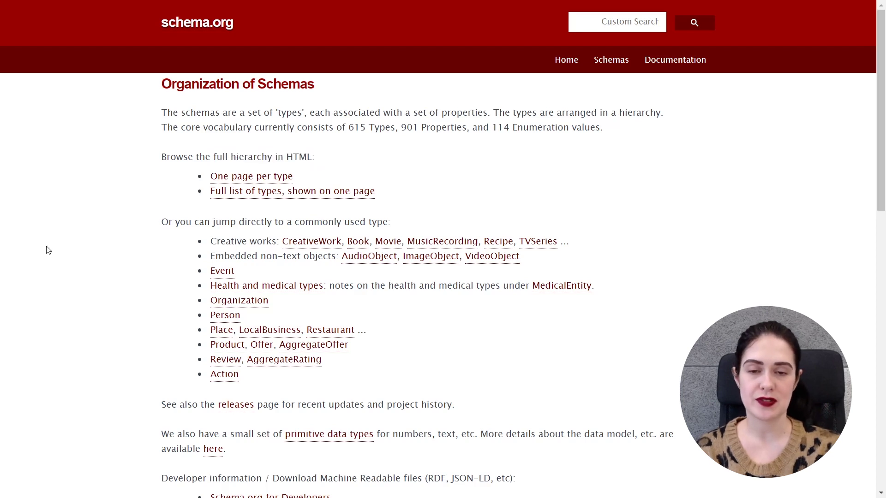
left_click_drag(285, 223, 398, 225)
left_click(85, 291)
scroll(148, 243, "down", 4)
scroll(148, 243, "down", 5)
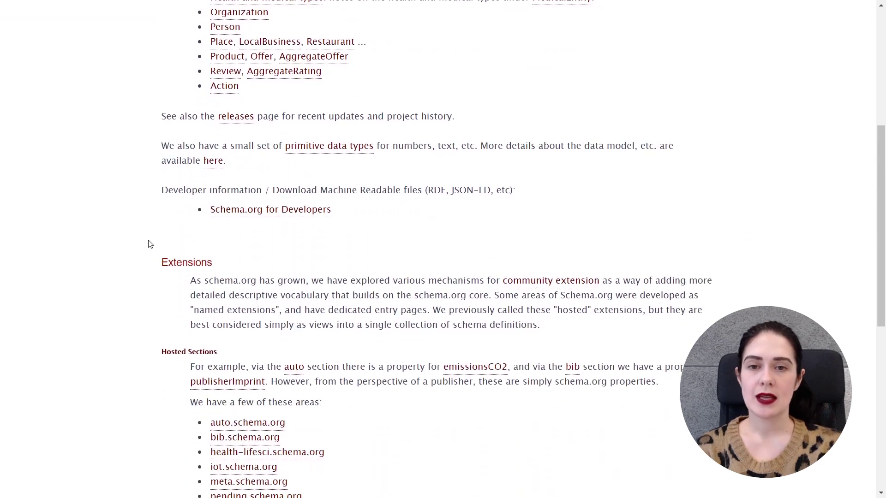
scroll(150, 243, "down", 4)
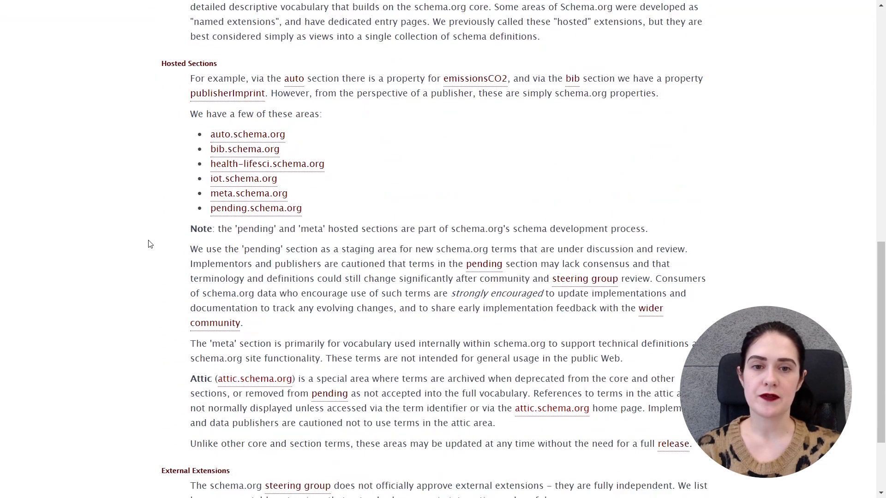
scroll(146, 249, "up", 8)
scroll(146, 249, "up", 5)
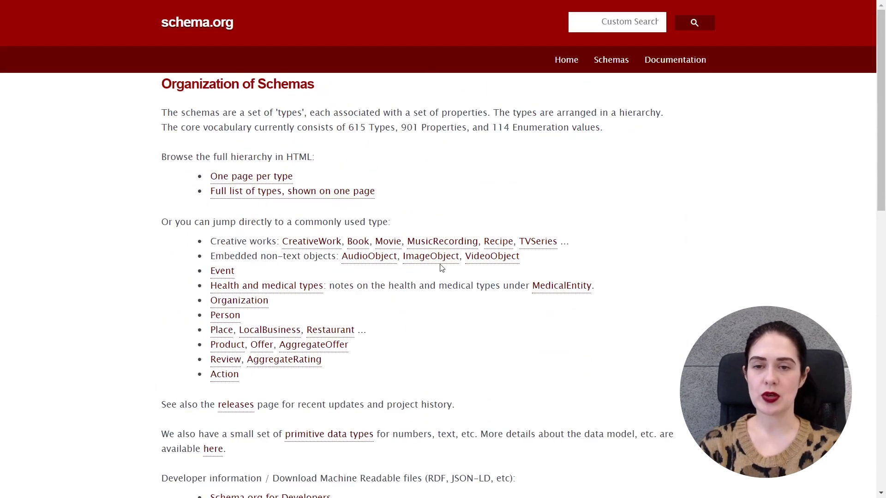
left_click(477, 261)
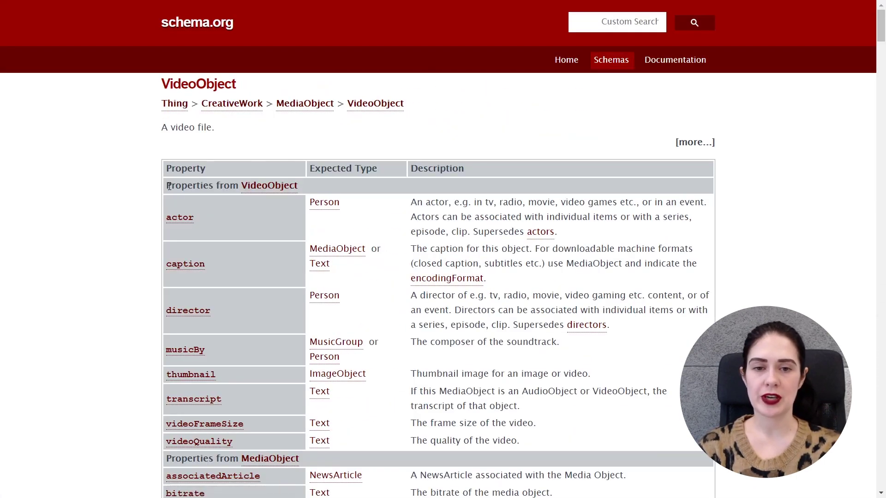
left_click_drag(167, 185, 308, 189)
left_click(111, 246)
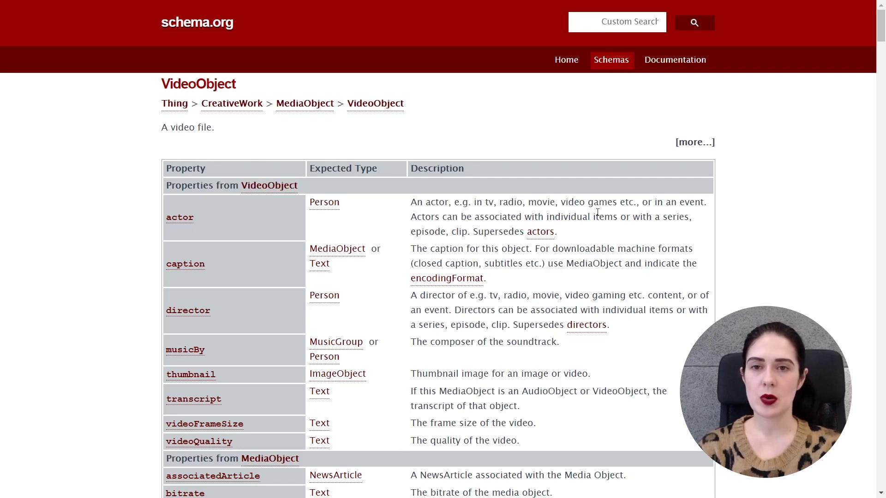
scroll(138, 442, "down", 10)
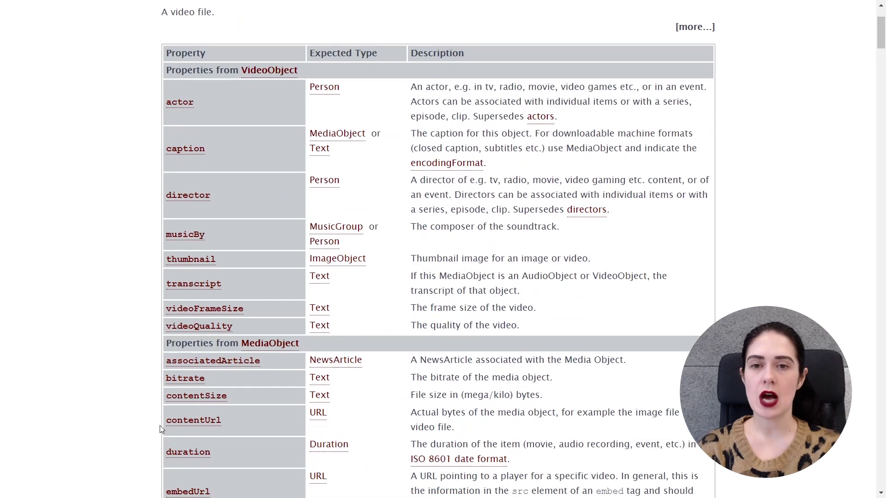
scroll(131, 423, "down", 16)
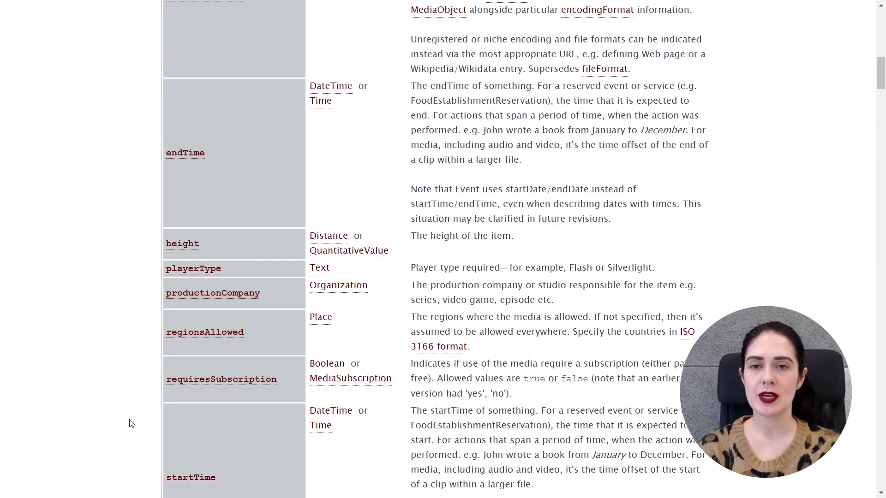
scroll(130, 423, "down", 2)
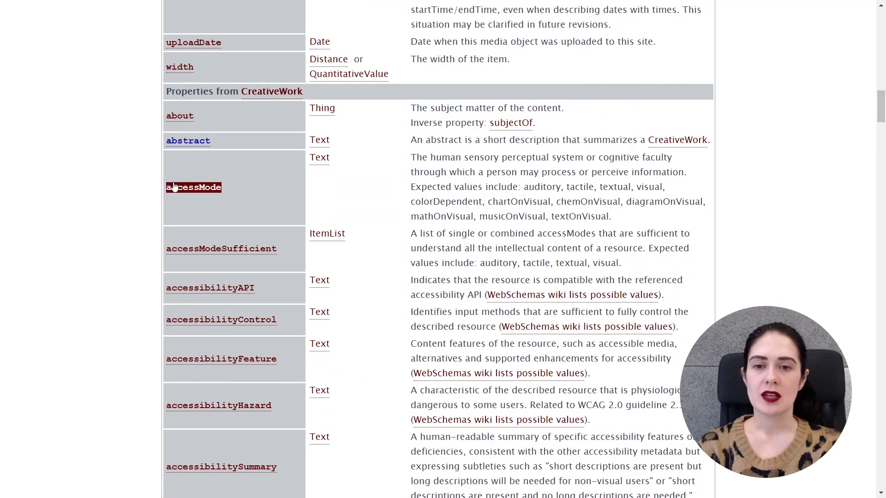
scroll(102, 264, "down", 20)
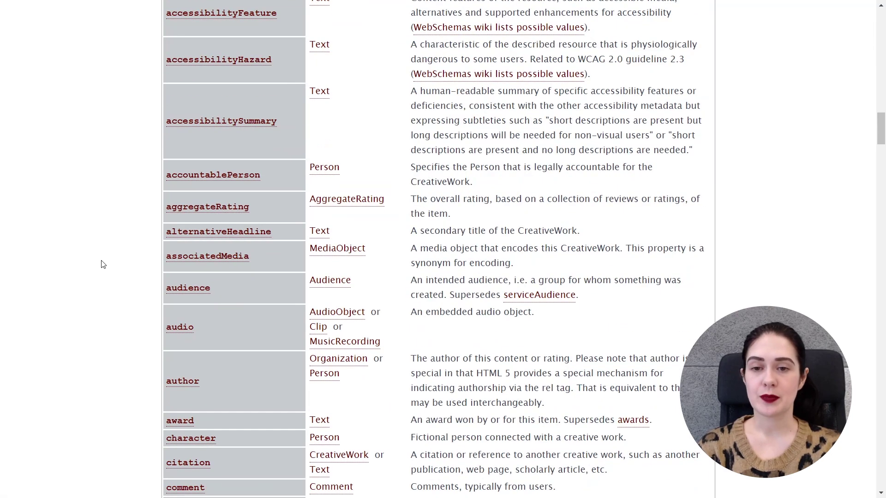
scroll(102, 264, "down", 20)
scroll(102, 265, "down", 20)
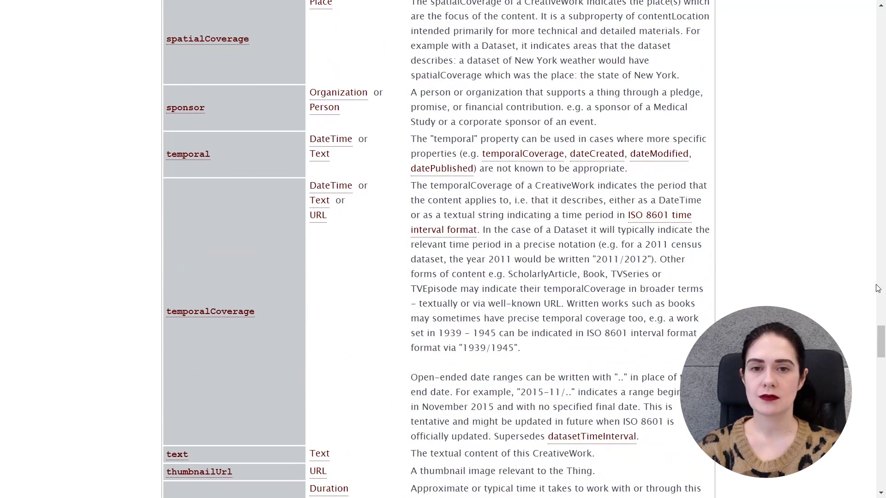
left_click_drag(880, 337, 882, 380)
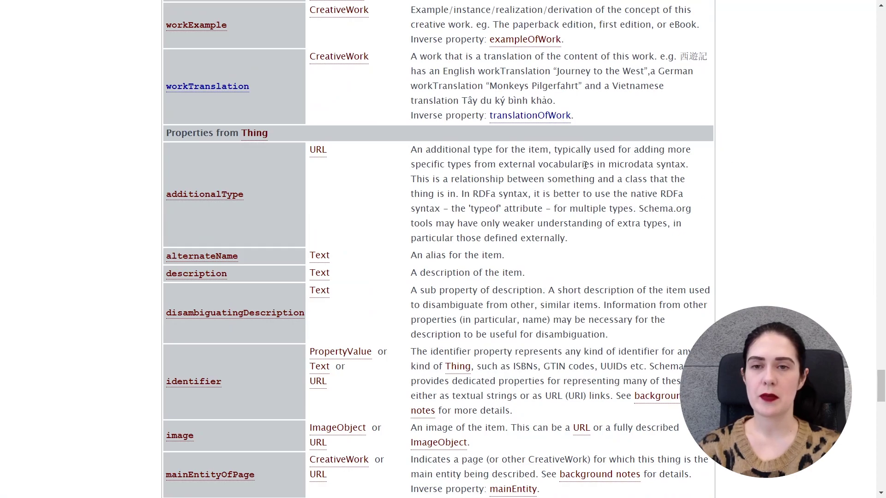
left_click_drag(880, 374, 863, 228)
key("Home")
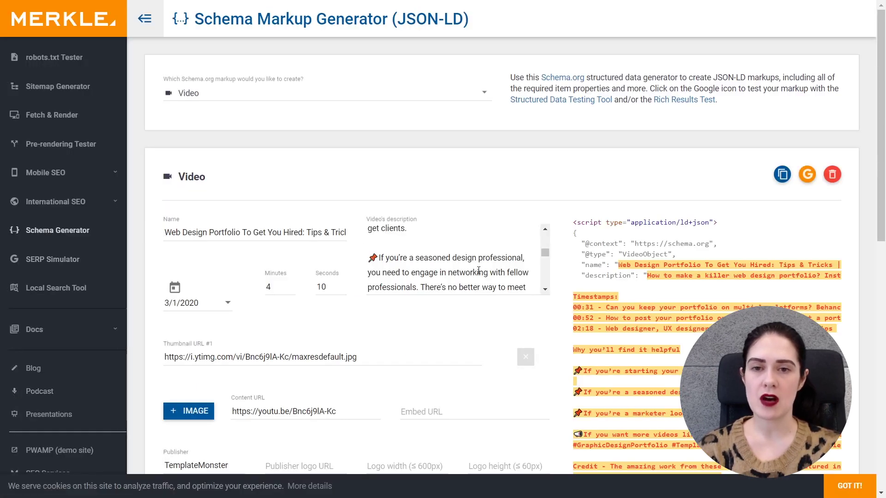
- Review and copy the Video JSON-LD output, then bring up the Google Test menu
scroll(276, 346, "down", 2)
scroll(267, 346, "down", 4)
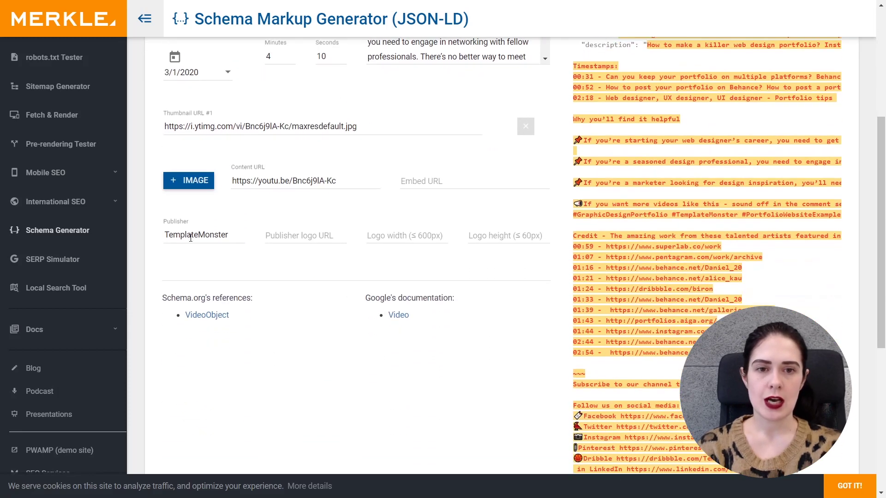
scroll(598, 321, "up", 3)
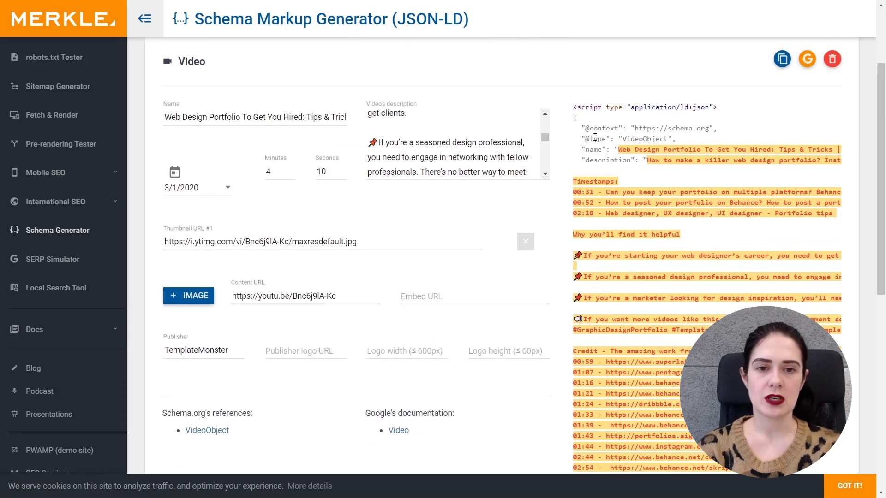
scroll(649, 374, "down", 10)
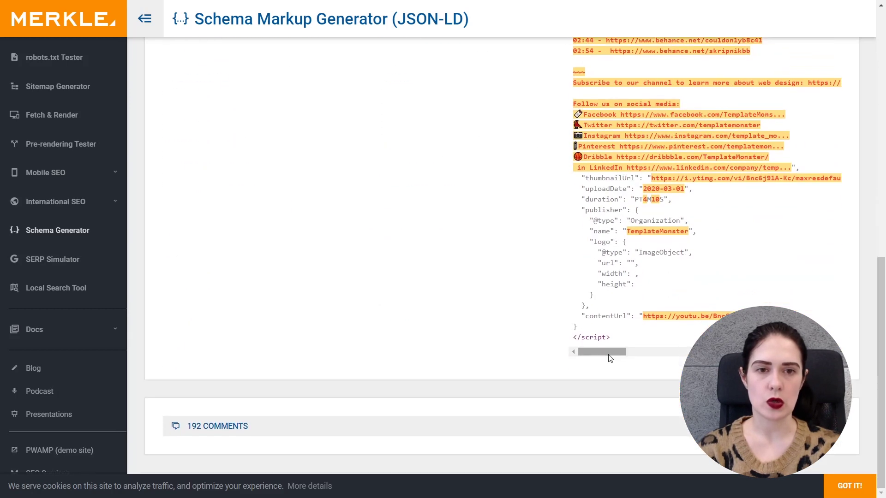
left_click_drag(613, 352, 767, 177)
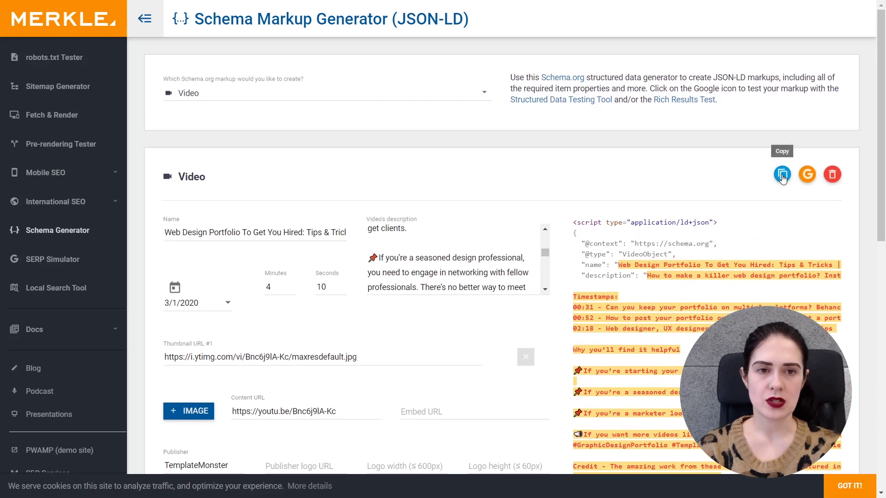
left_click(783, 177)
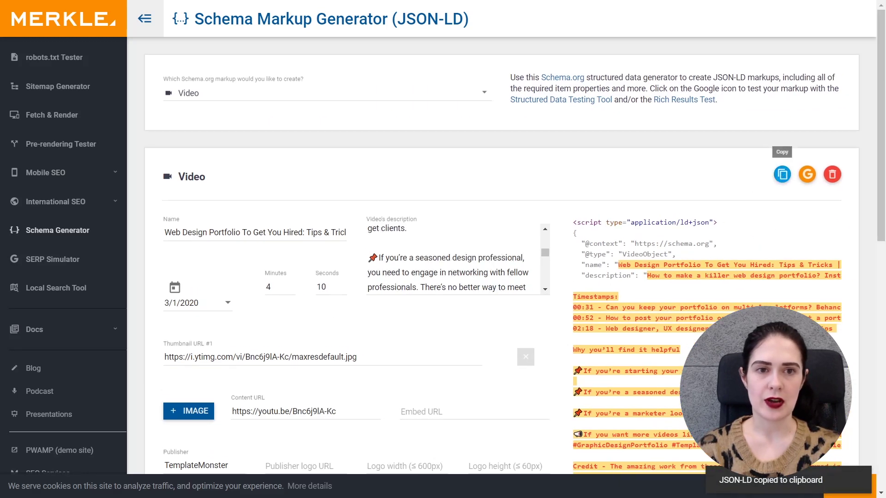
left_click(809, 178)
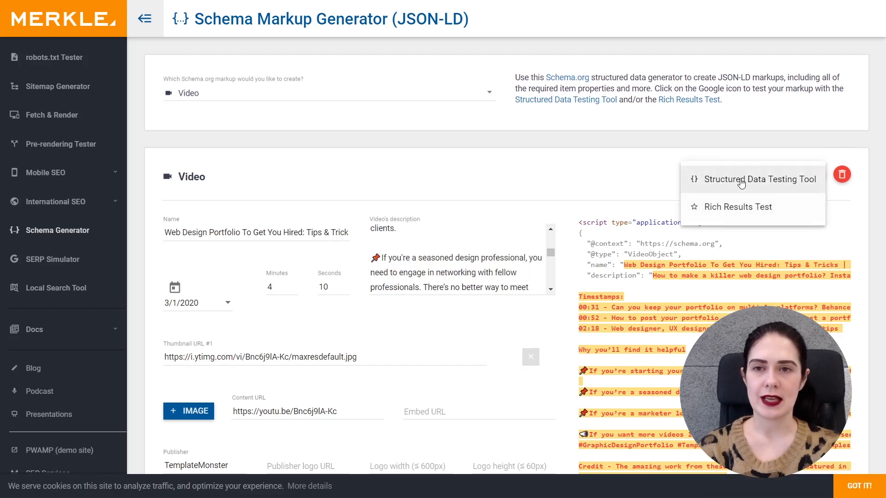
- Send the markup to Structured Data Testing Tool and highlight the empty width error on line 48
left_click(450, 169)
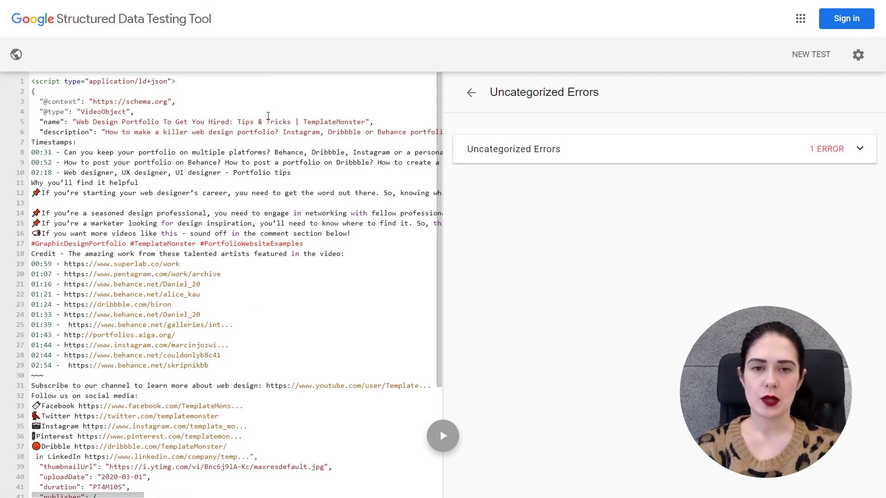
scroll(72, 329, "down", 3)
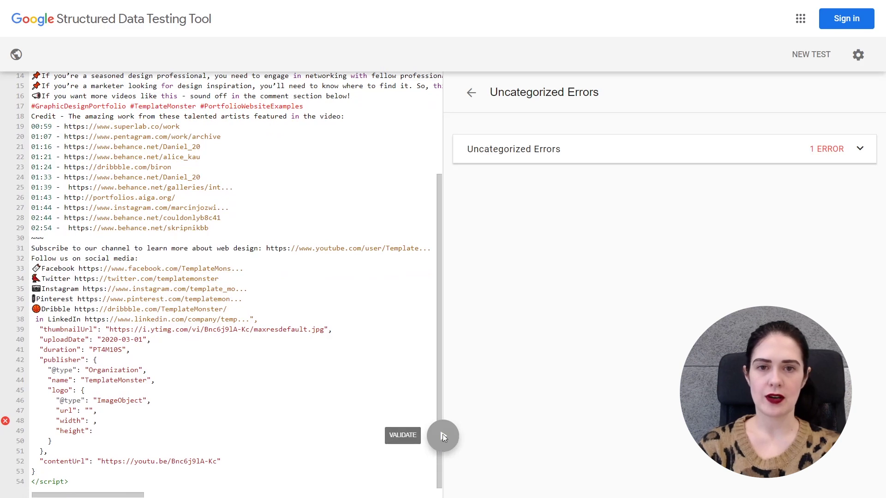
left_click(830, 153)
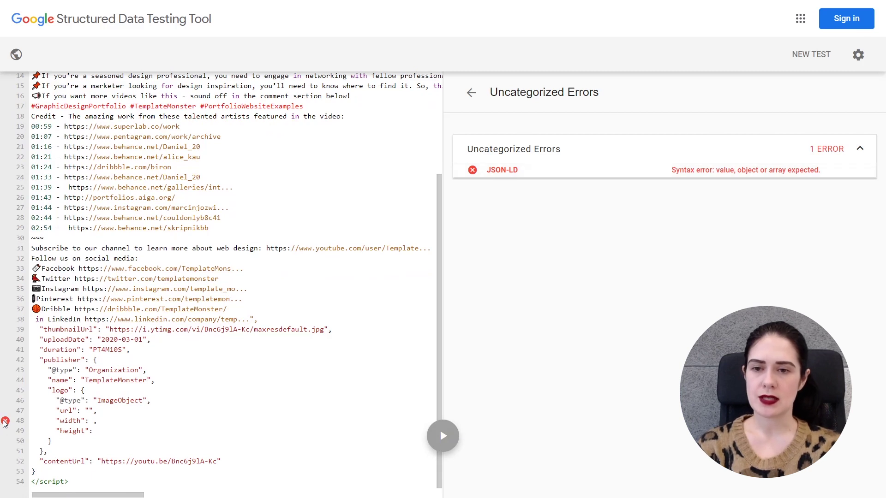
left_click_drag(87, 422, 52, 421)
left_click(150, 414)
scroll(203, 445, "up", 3)
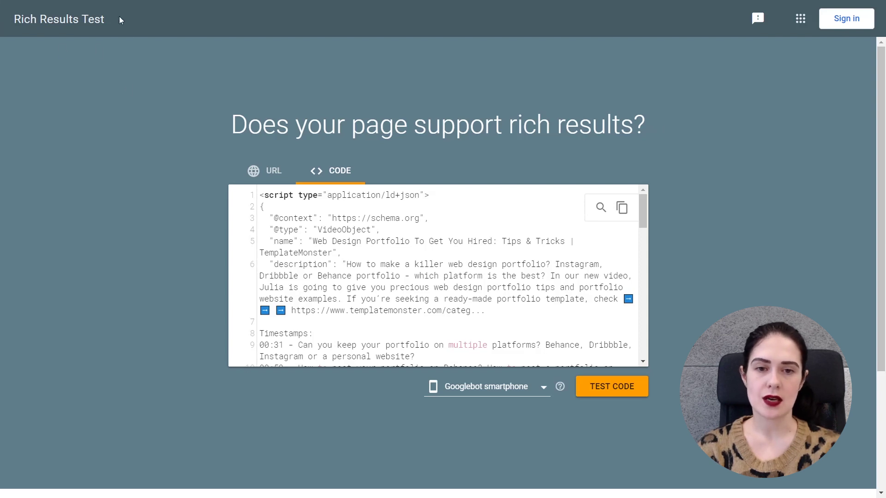
- Test the pasted code as Googlebot desktop, solving the traffic-light captcha
left_click(463, 395)
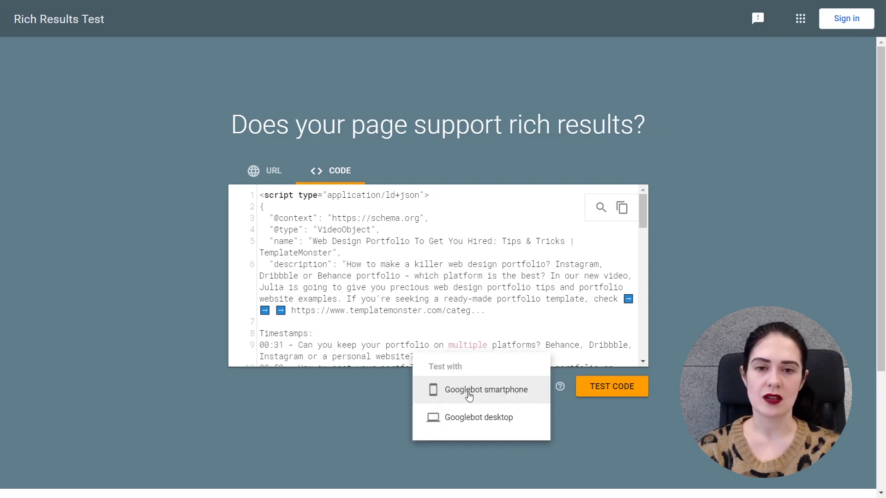
left_click(469, 418)
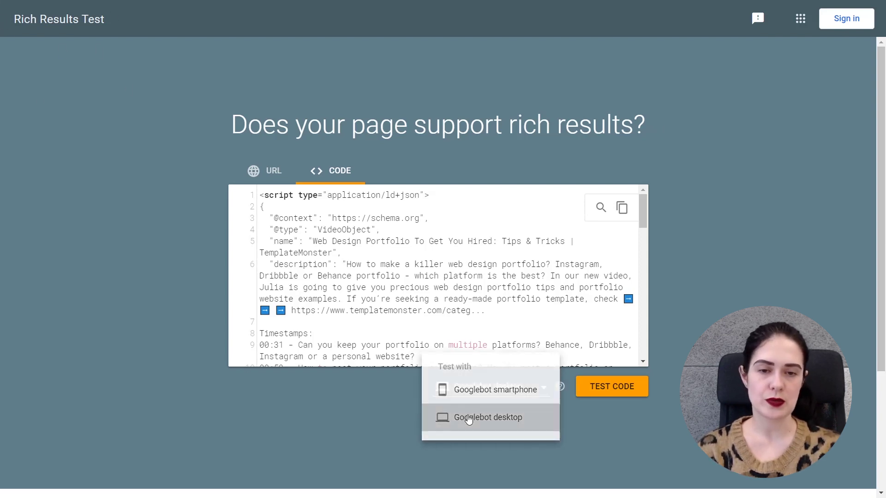
left_click(613, 387)
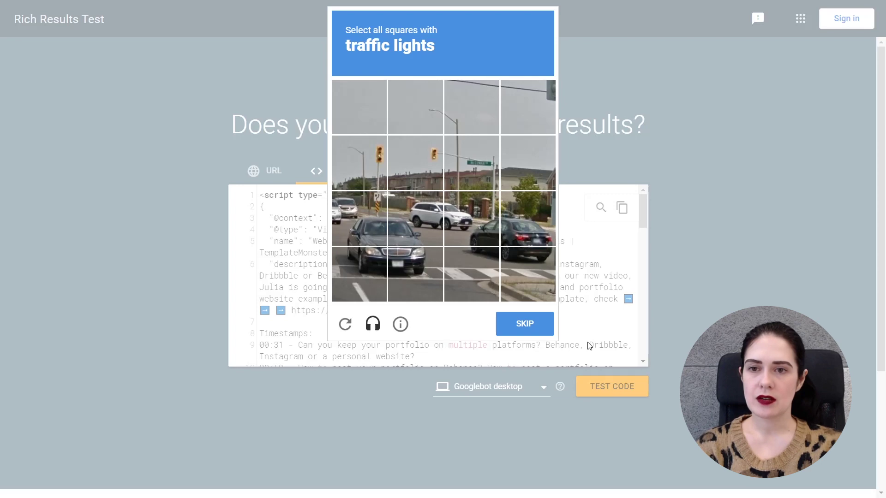
left_click(372, 165)
left_click(411, 167)
left_click(520, 328)
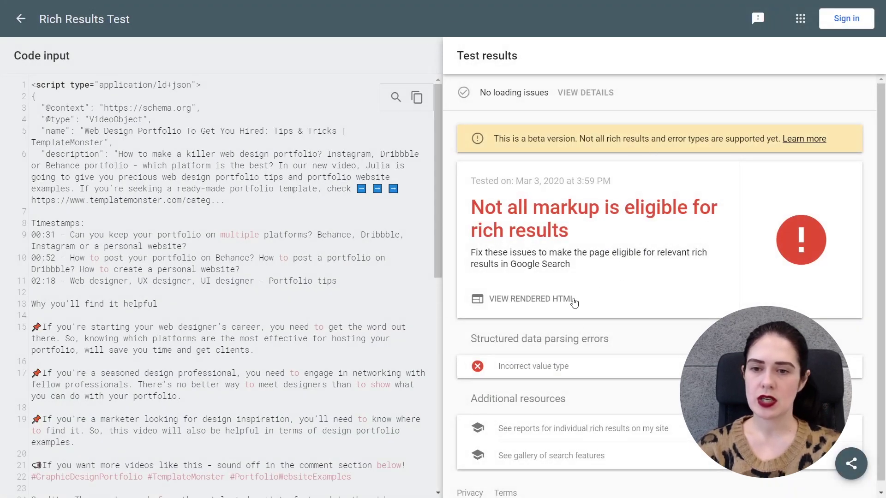
- Locate the Incorrect value type error at line 56's width and view its help article
scroll(572, 302, "down", 1)
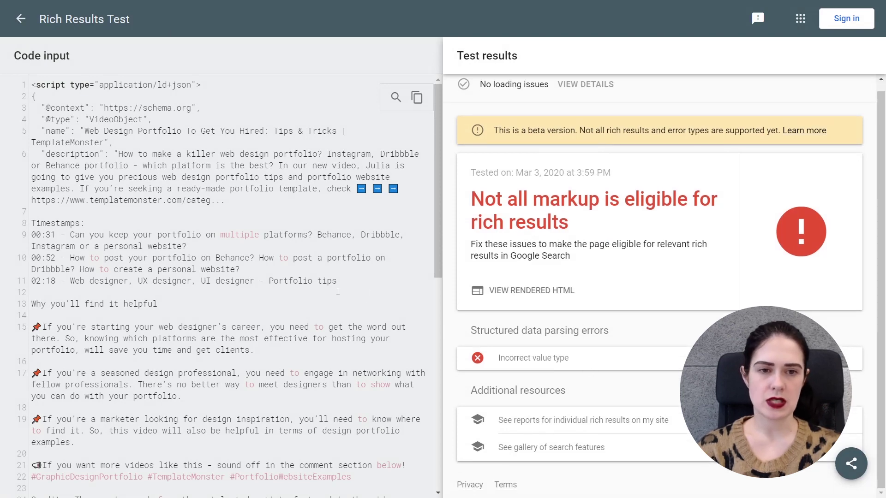
scroll(324, 289, "down", 7)
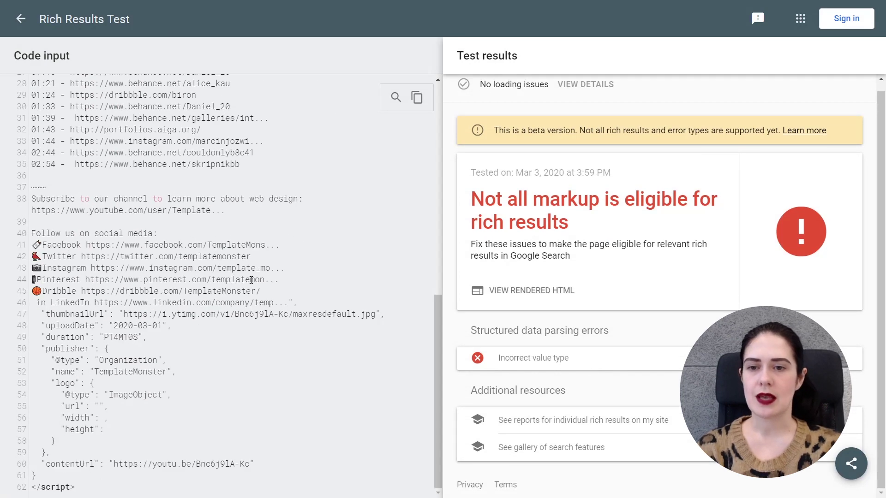
left_click(547, 358)
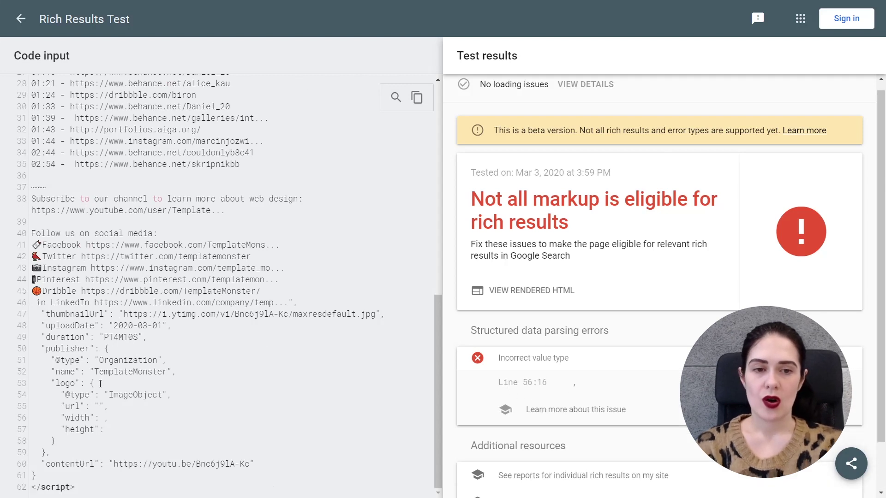
left_click_drag(102, 423, 60, 413)
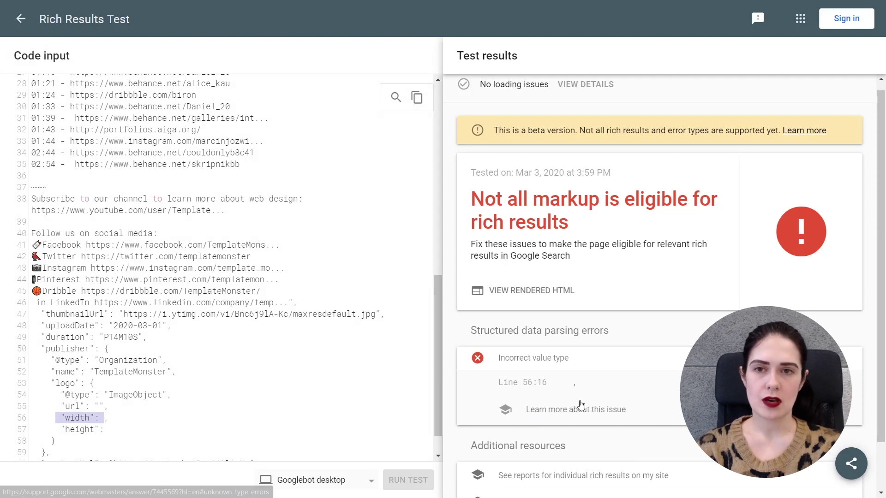
scroll(572, 461, "down", 2)
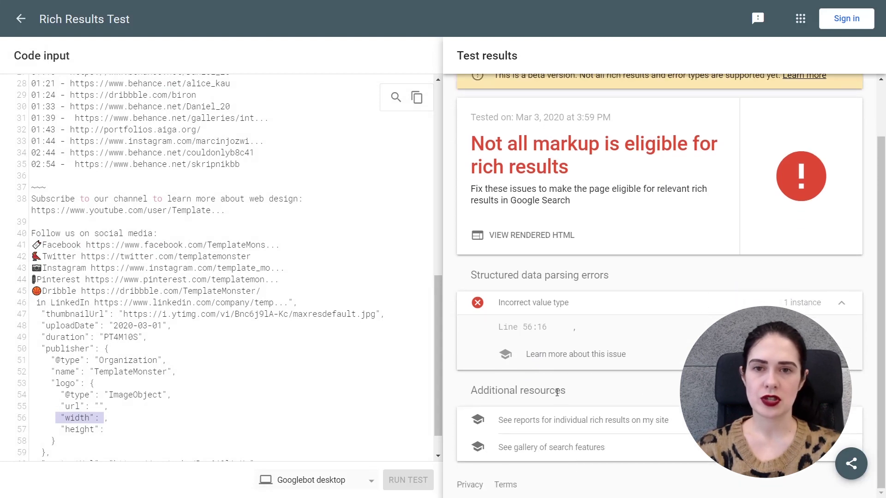
left_click(565, 354)
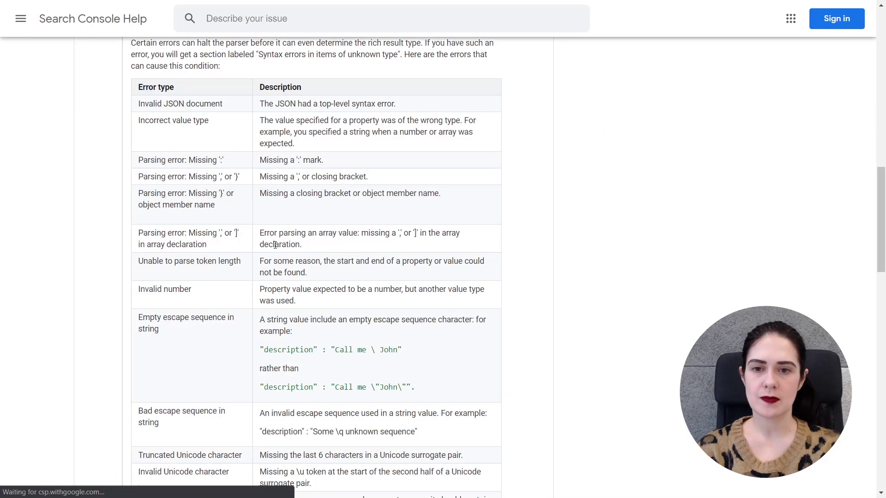
scroll(378, 222, "down", 10)
scroll(295, 284, "down", 12)
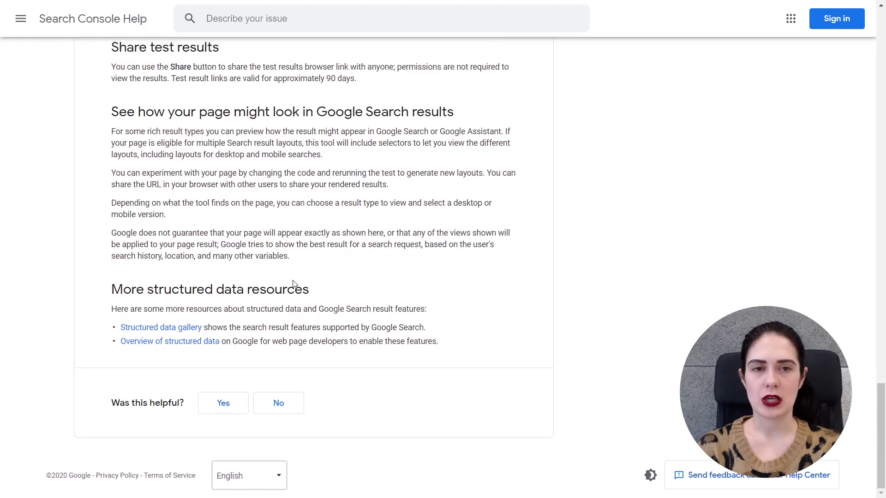